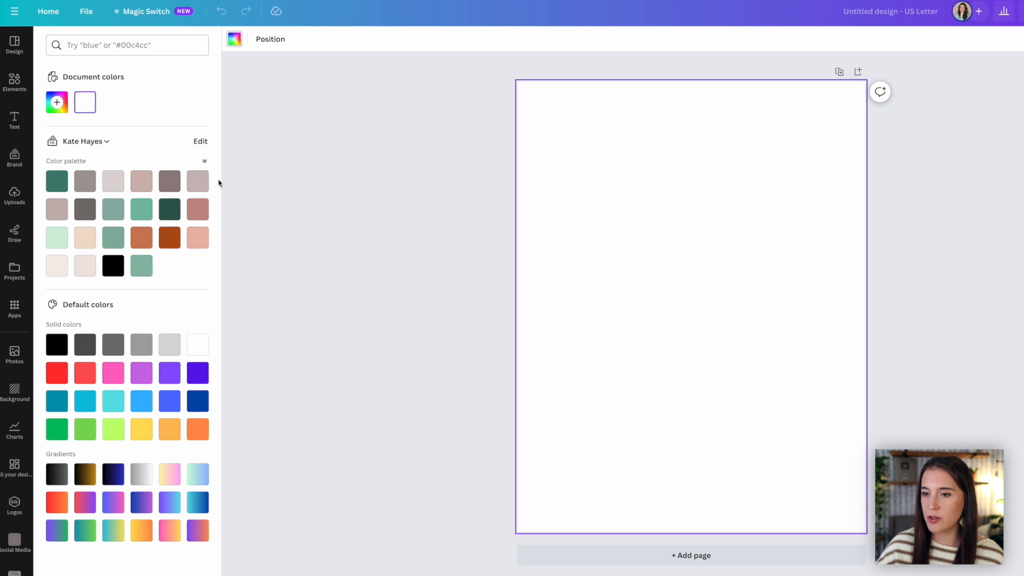
Step: Fill the blank page with a pale pinkish-grey brand color and limit the linen graphics results to free items
left_click(198, 182)
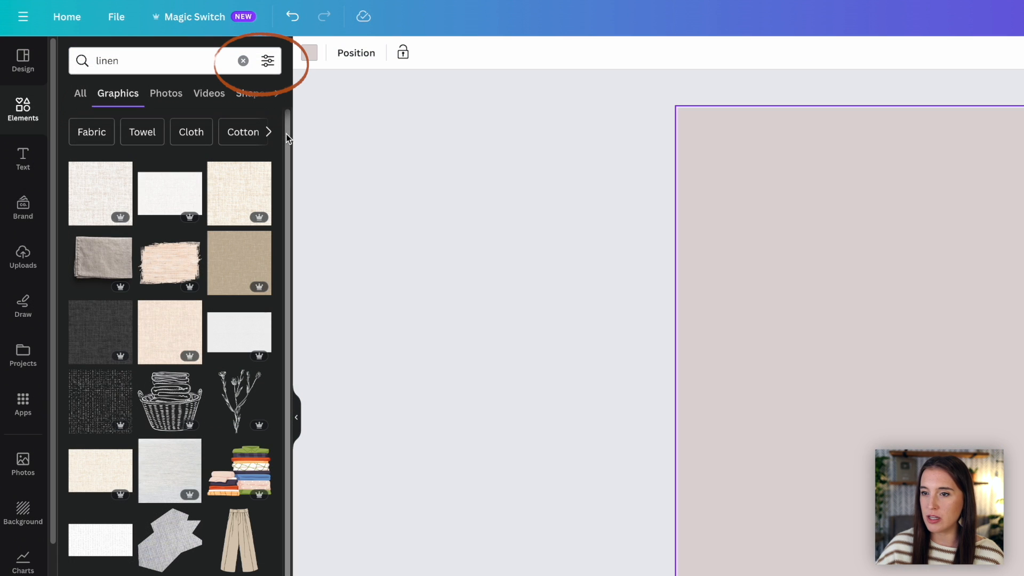
left_click(268, 63)
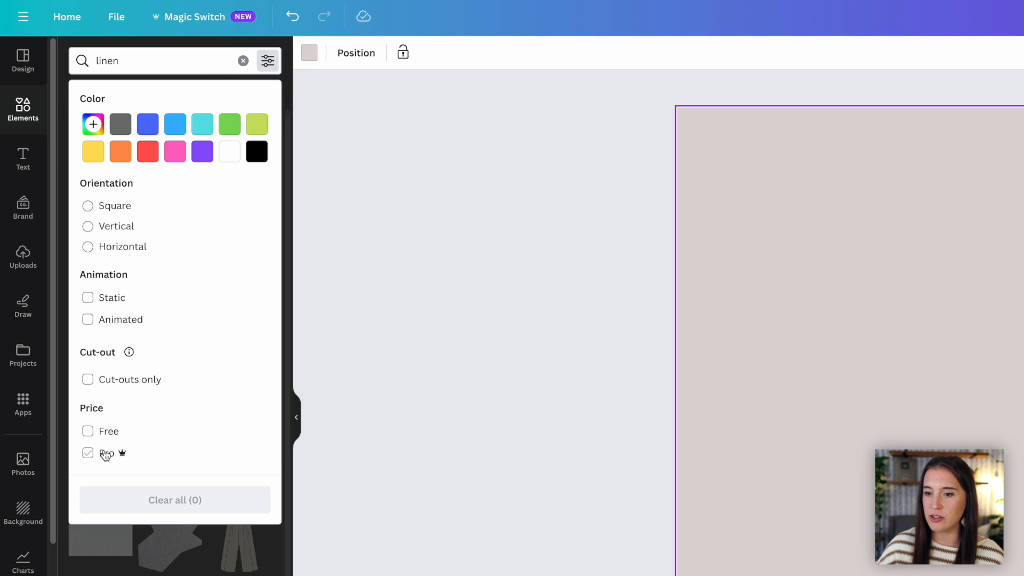
left_click(88, 433)
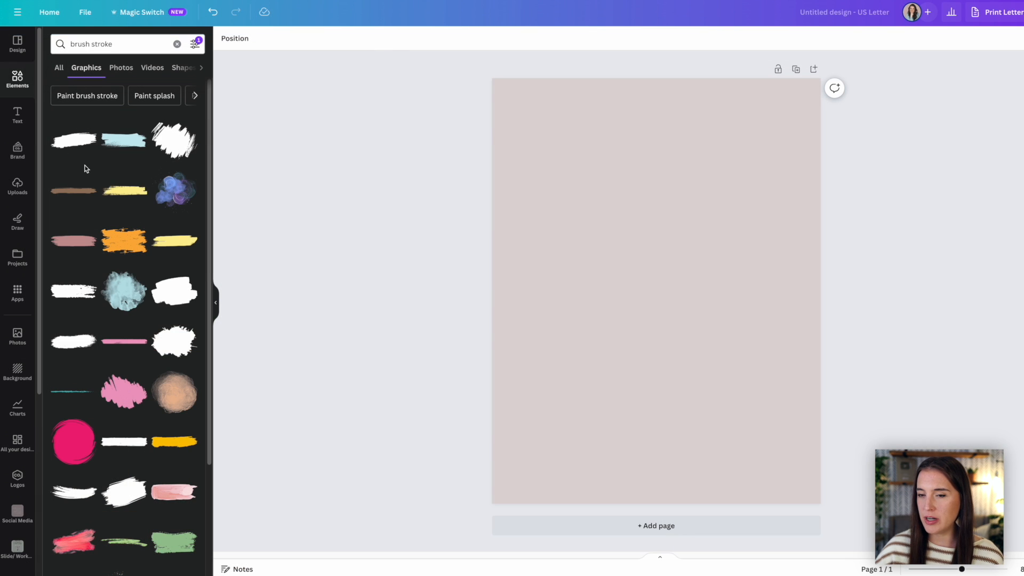
Step: Add the white brush stroke graphic at the top of the page and a taupe rectangle strip along the page's full left edge
left_click(76, 148)
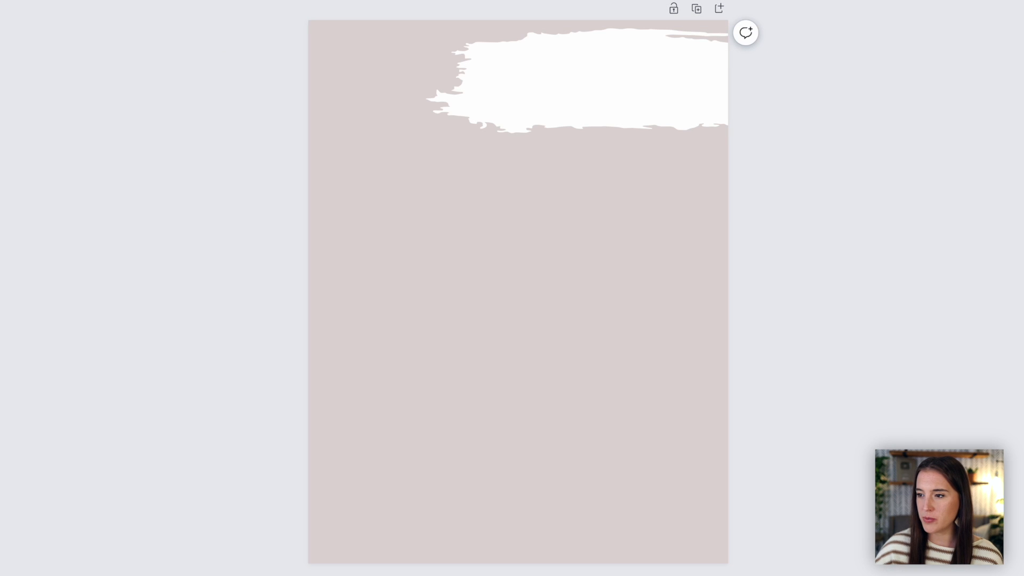
key("r")
left_click_drag(482, 285, 336, 80)
left_click_drag(434, 146, 426, 539)
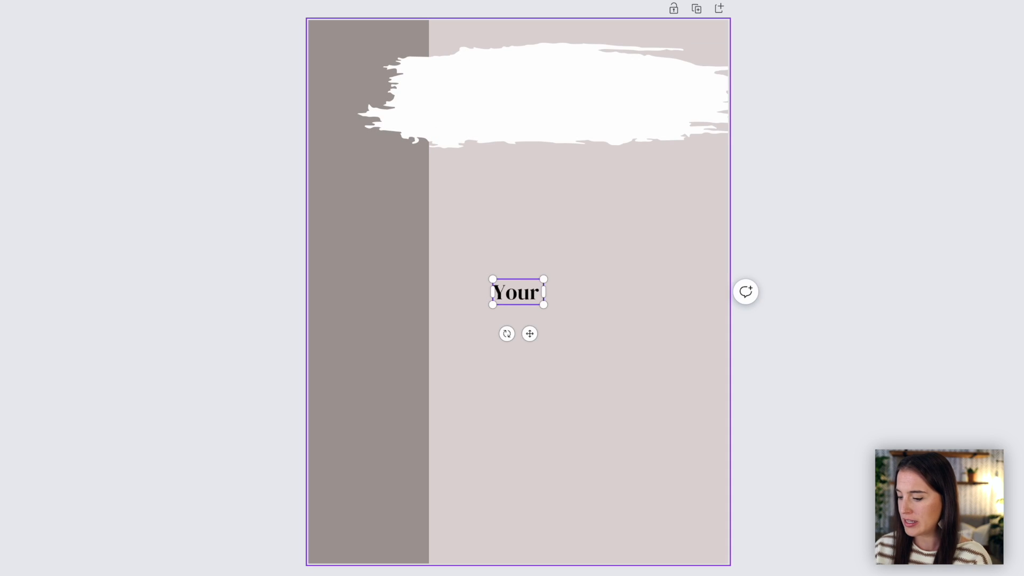
Step: Enter "Your Title Here" as the heading over the brush stroke and change it to a lighter serif font
type("Title H")
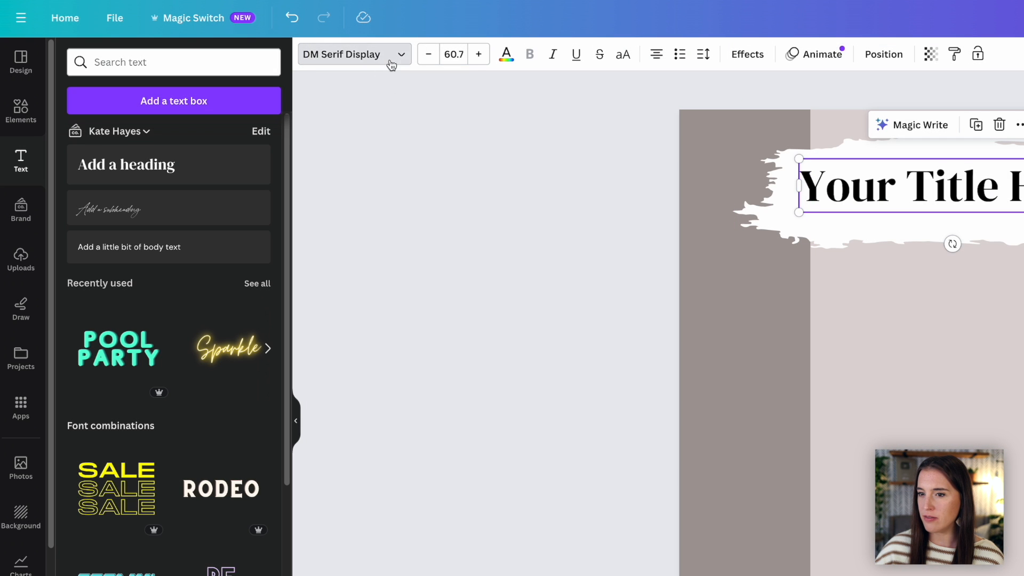
left_click(388, 60)
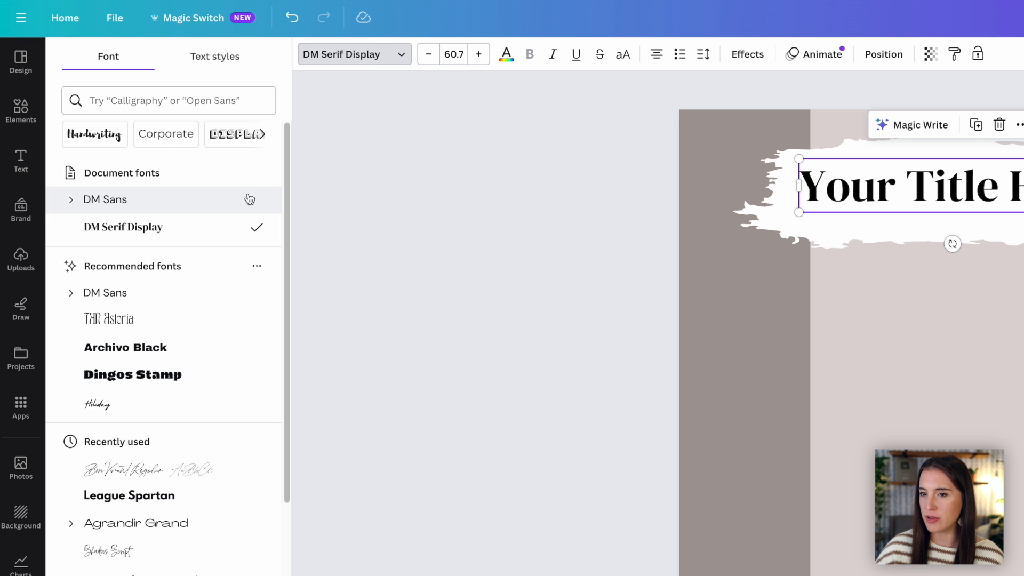
scroll(222, 554, "down", 3)
scroll(223, 556, "down", 2)
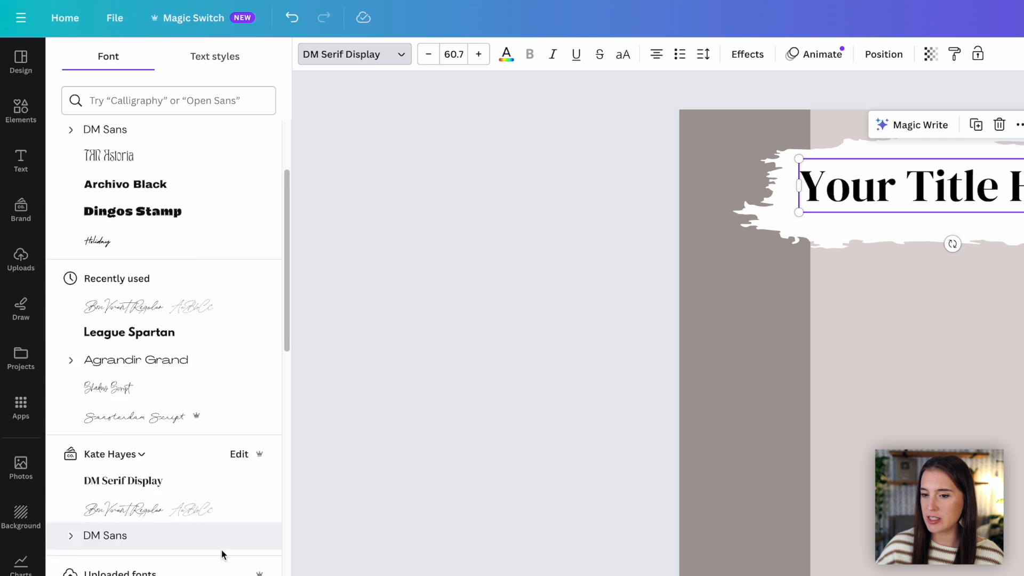
scroll(223, 556, "down", 9)
left_click(201, 512)
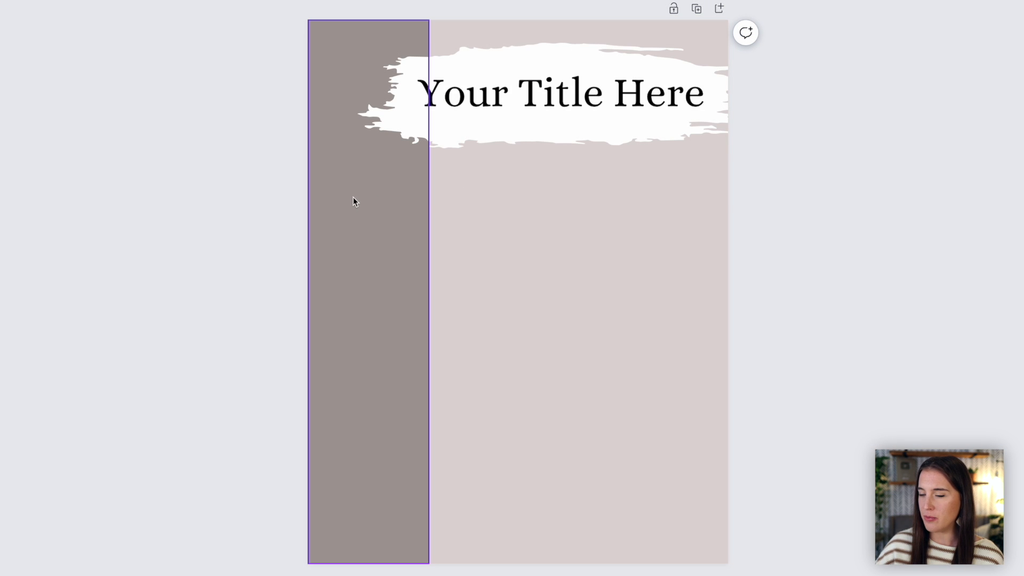
Step: Add "Your subtitle here" in a script font, turn it to read vertically, and position it on the taupe side strip
key("t")
type("Your subtitle here")
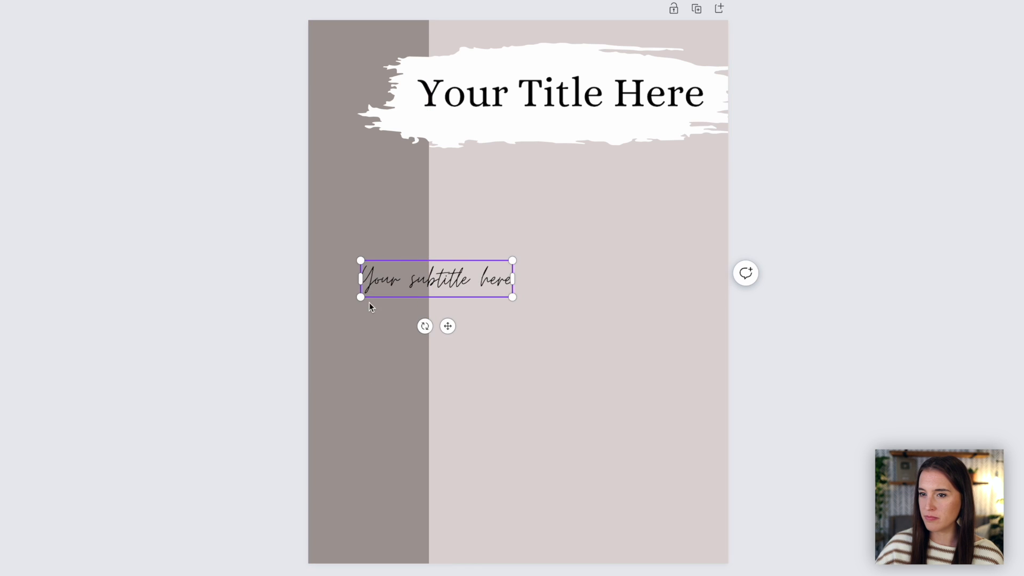
left_click_drag(425, 326, 581, 275)
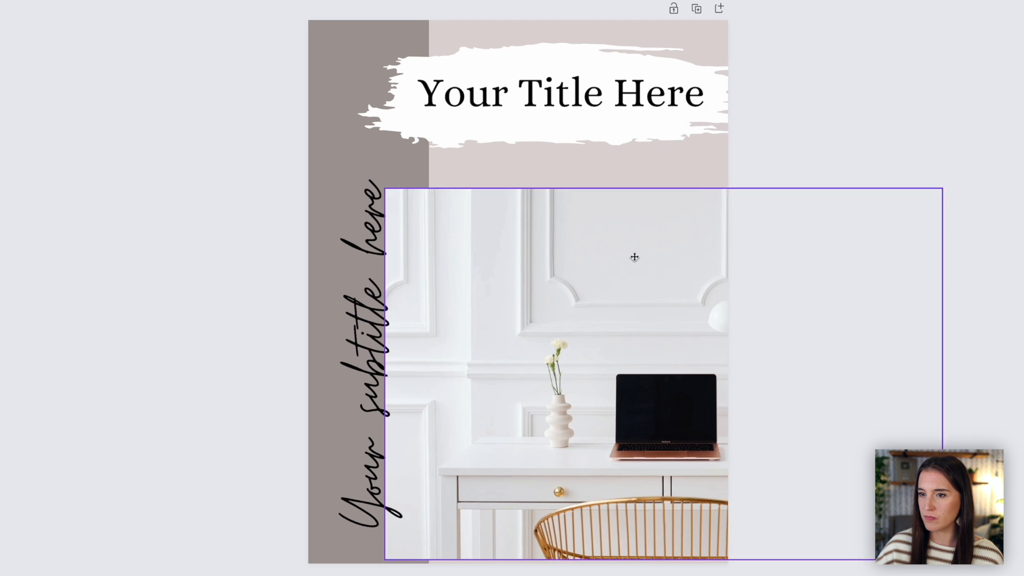
left_click_drag(635, 257, 567, 313)
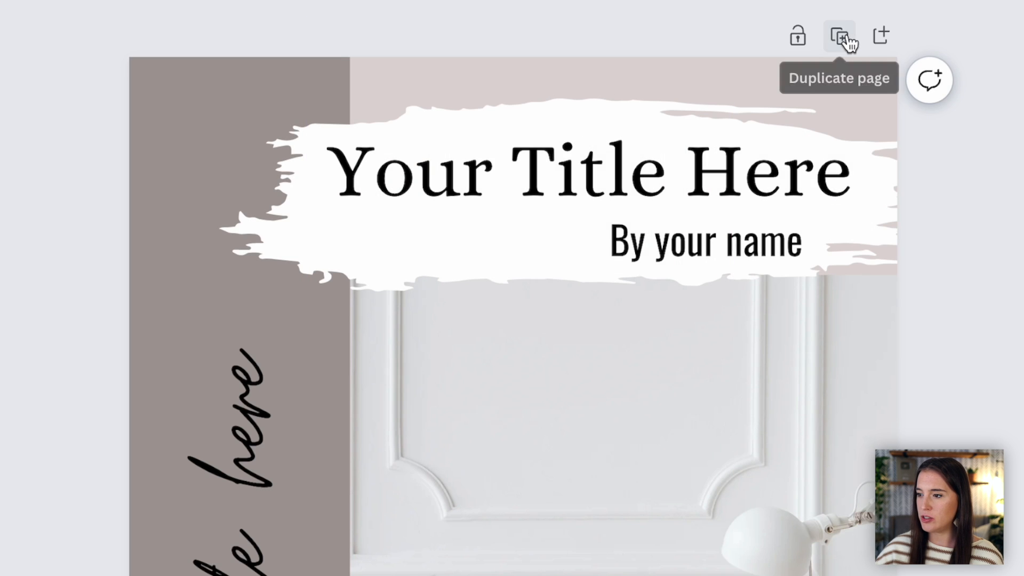
Step: Duplicate the cover page as a second page
left_click(846, 38)
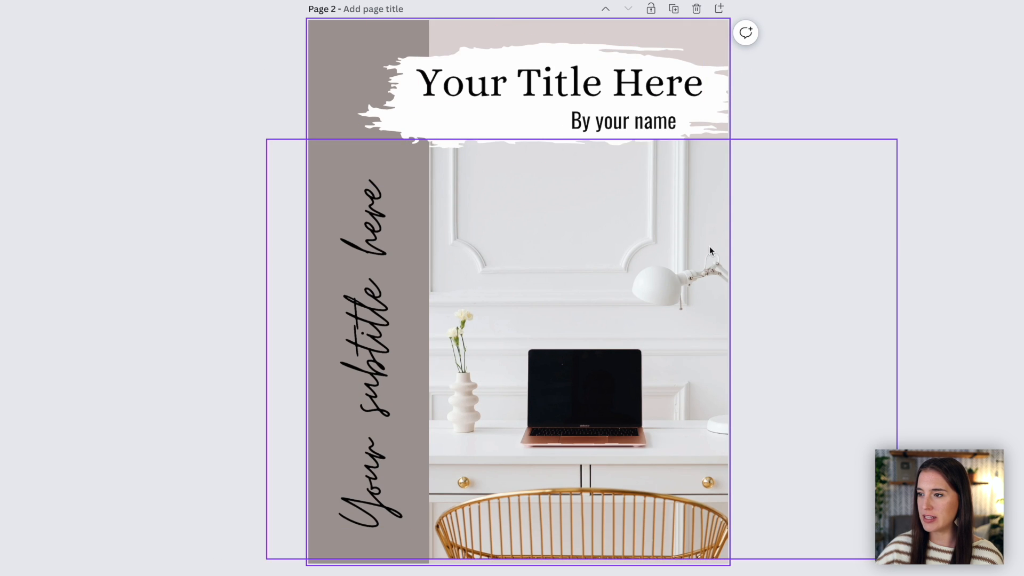
scroll(707, 246, "up", 6)
scroll(705, 245, "down", 5)
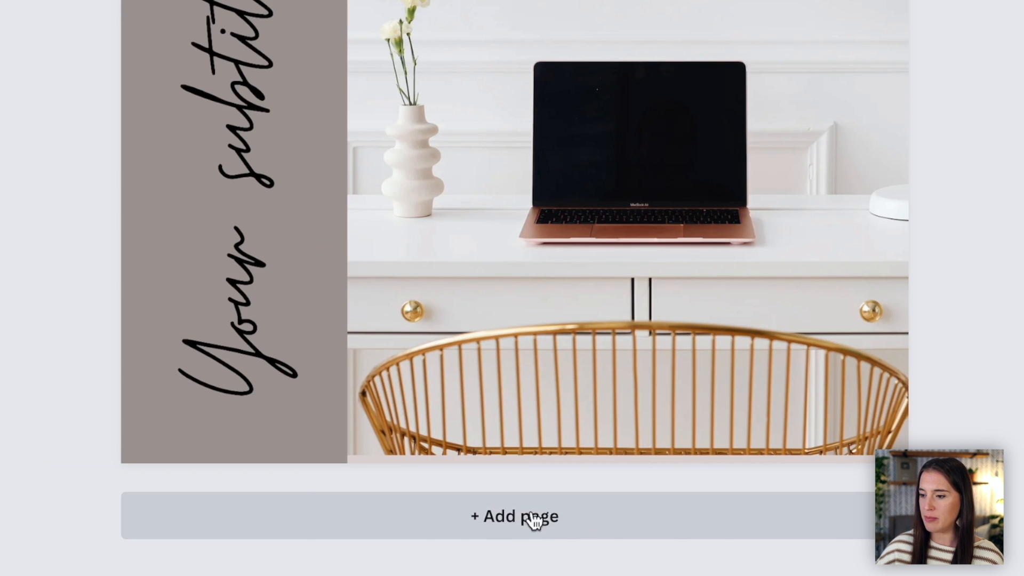
Step: Add a new page 2 after the cover, containing only the pale pinkish-grey background
left_click(571, 520)
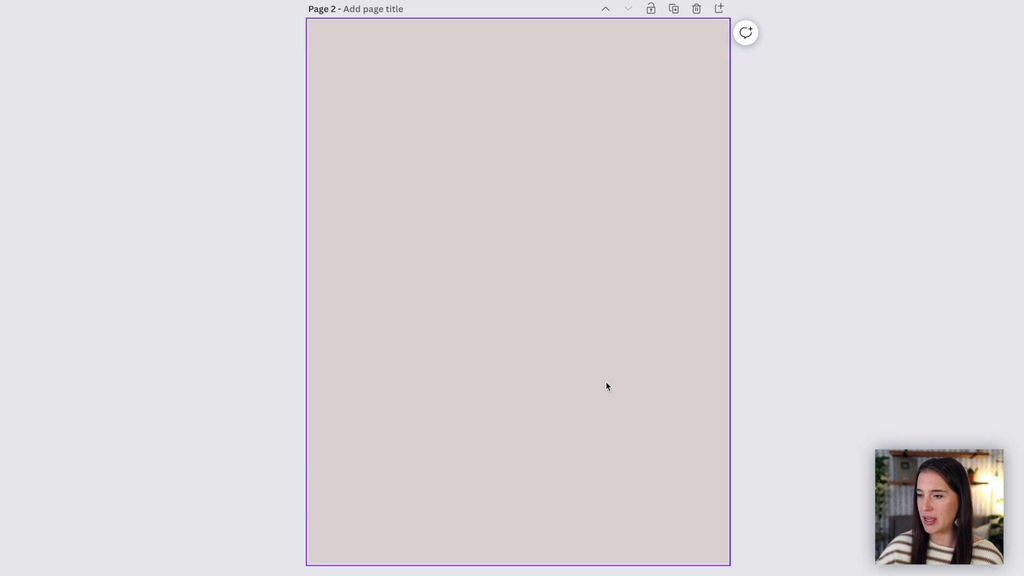
scroll(558, 295, "up", 10)
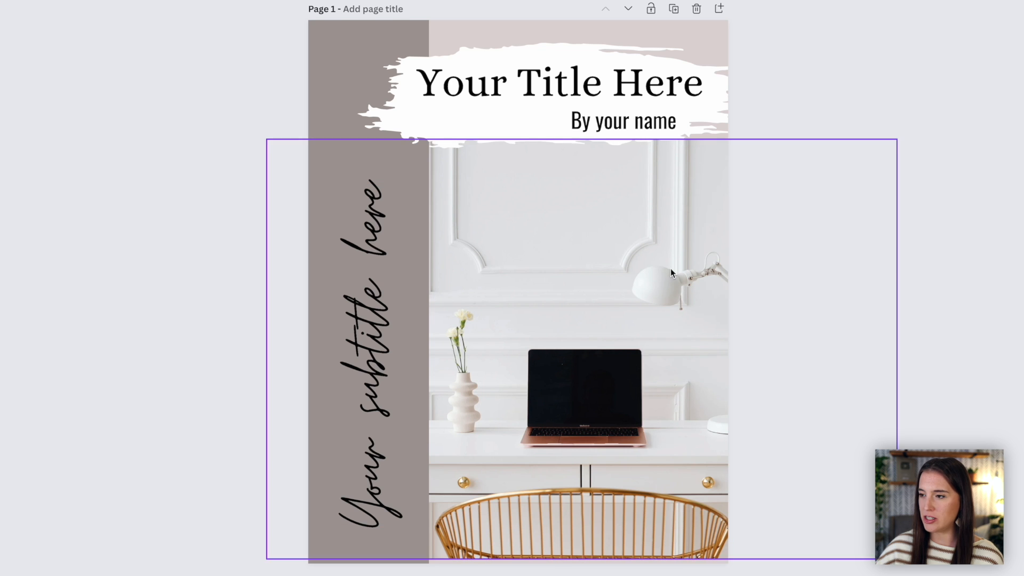
scroll(810, 279, "down", 4)
scroll(811, 282, "down", 7)
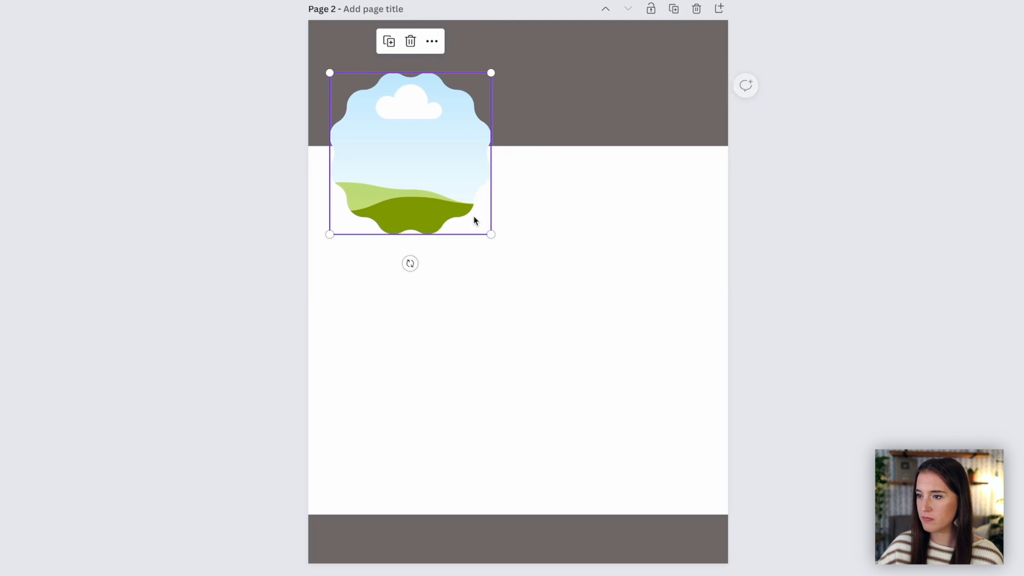
Step: Arrange the scalloped photo frame, the "About me" heading over the dark top band, and the placeholder paragraph on page 2
left_click_drag(473, 219, 501, 249)
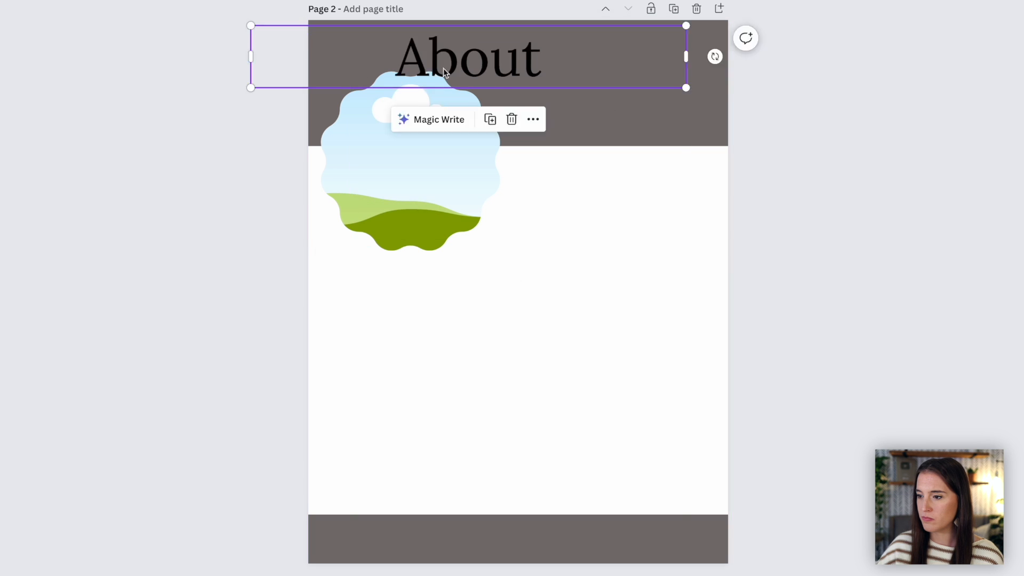
left_click_drag(444, 68, 549, 72)
left_click_drag(356, 62, 432, 63)
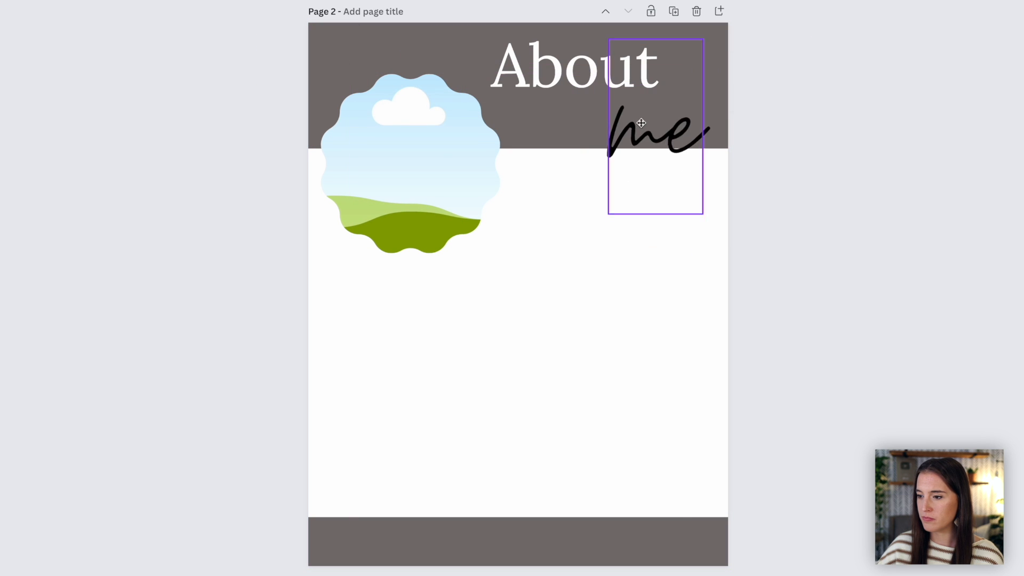
mouse_move(608, 214)
left_mouse_down()
mouse_move(578, 245)
mouse_move(601, 210)
left_mouse_up()
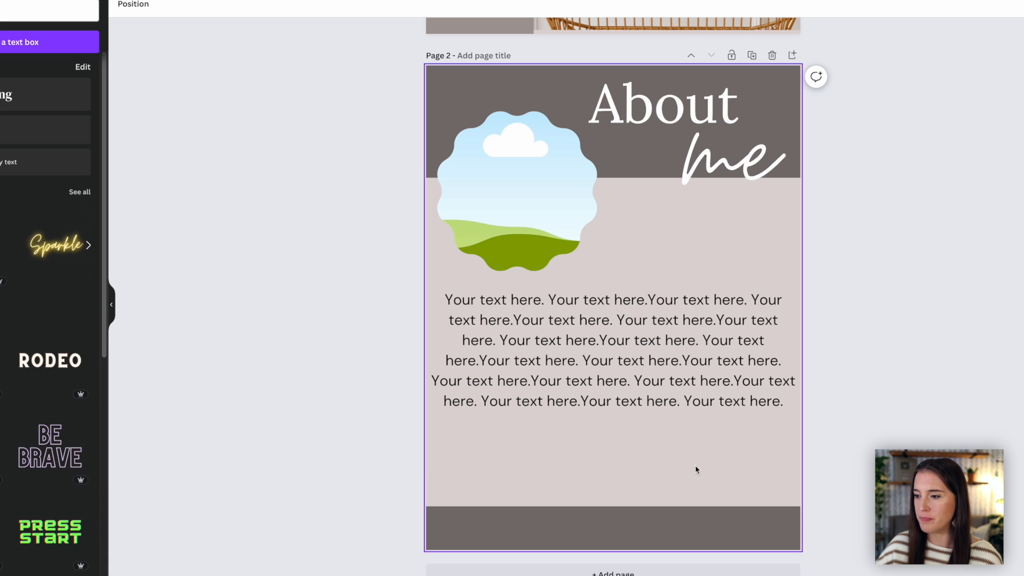
Step: Search the elements for "instagram icon" graphics and filter the results to free items
left_click(42, 149)
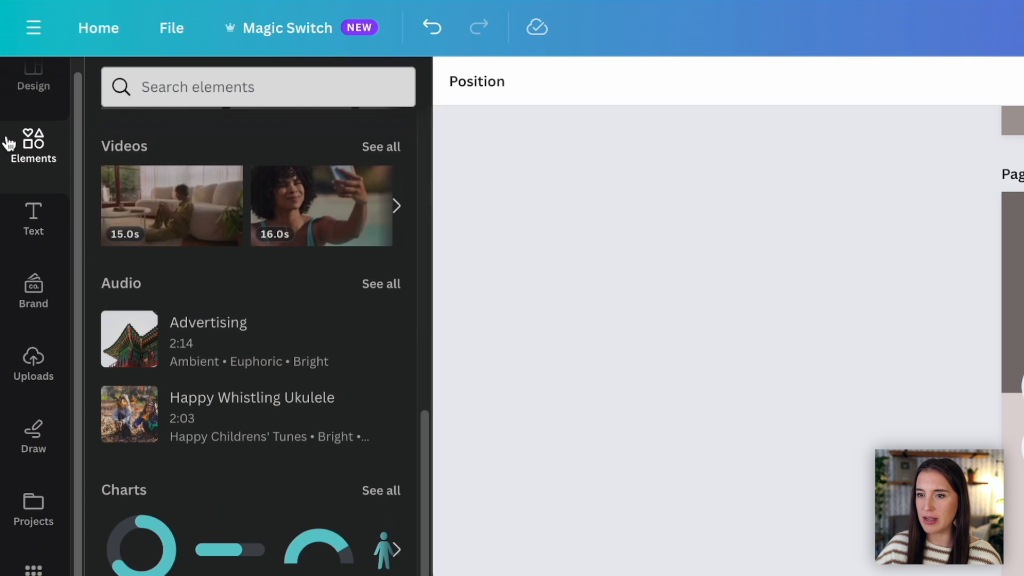
left_click(179, 101)
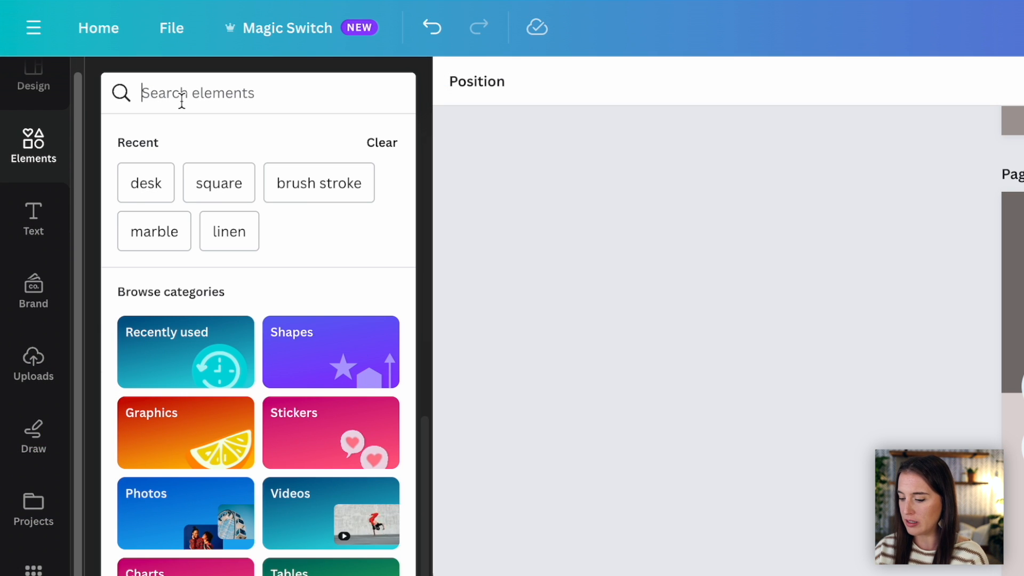
type("instagram icon")
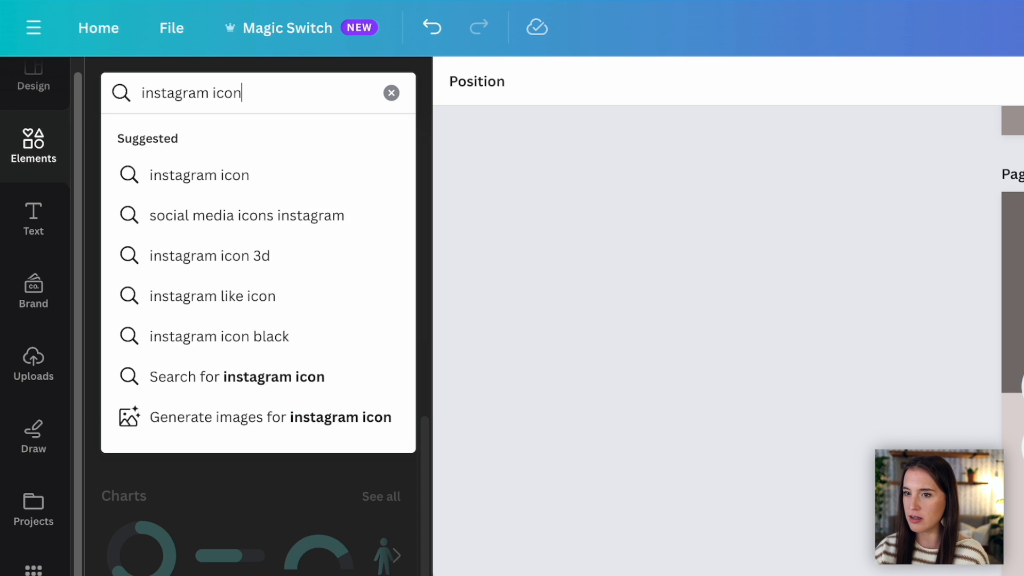
key("Return")
left_click(182, 144)
left_click(395, 93)
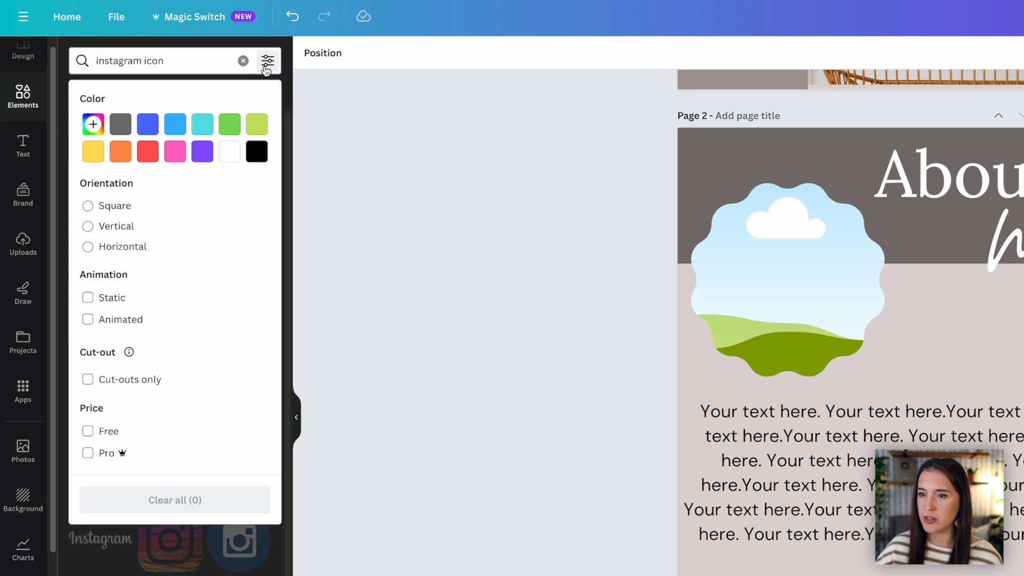
left_click(105, 431)
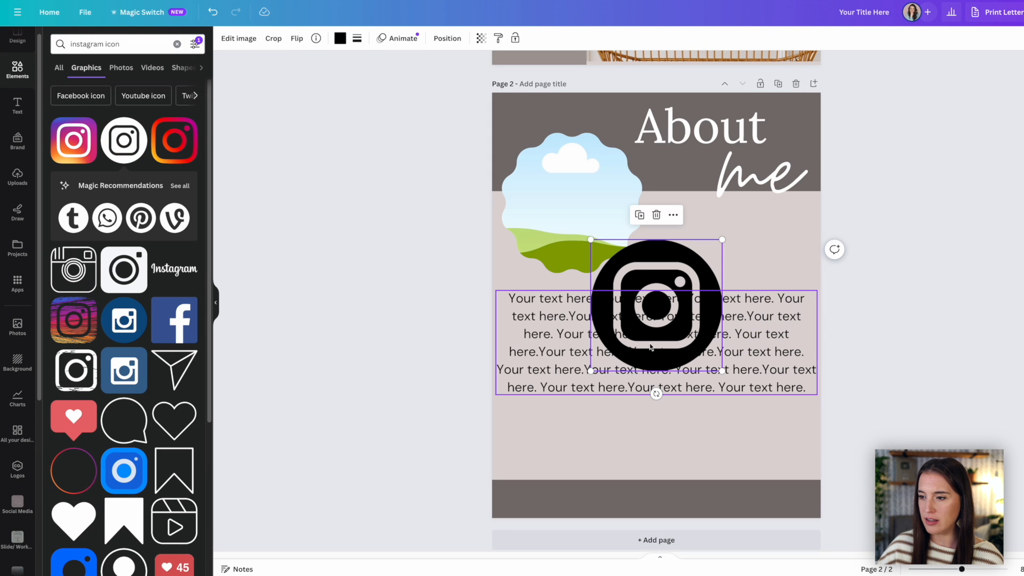
Step: Place the round Instagram icon below the paragraph's left end, recolored muted mauve-brown and sized about 0.5 × 0.5
left_click_drag(640, 331, 600, 427)
left_click_drag(682, 335, 628, 388)
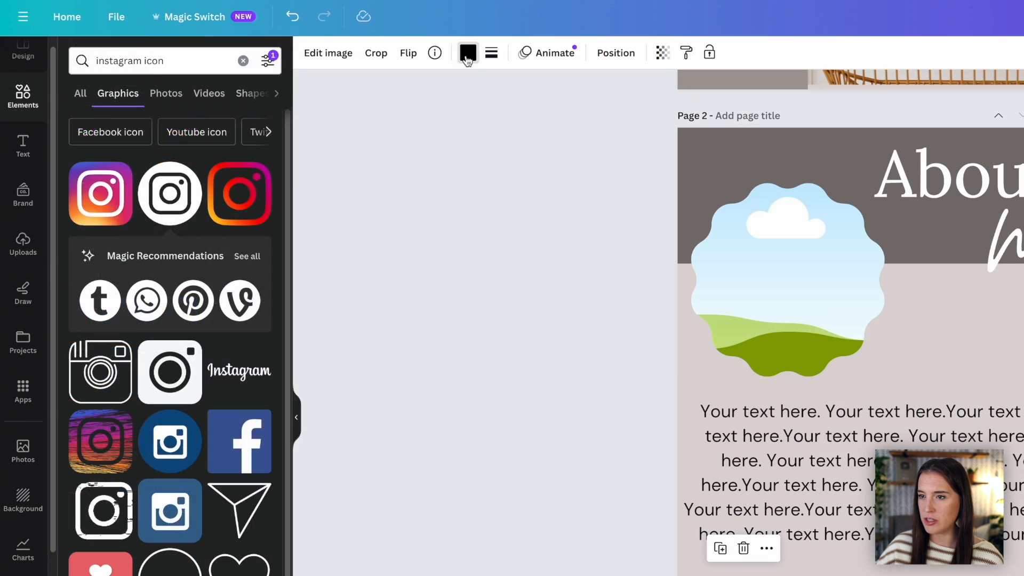
left_click(340, 37)
left_click(117, 279)
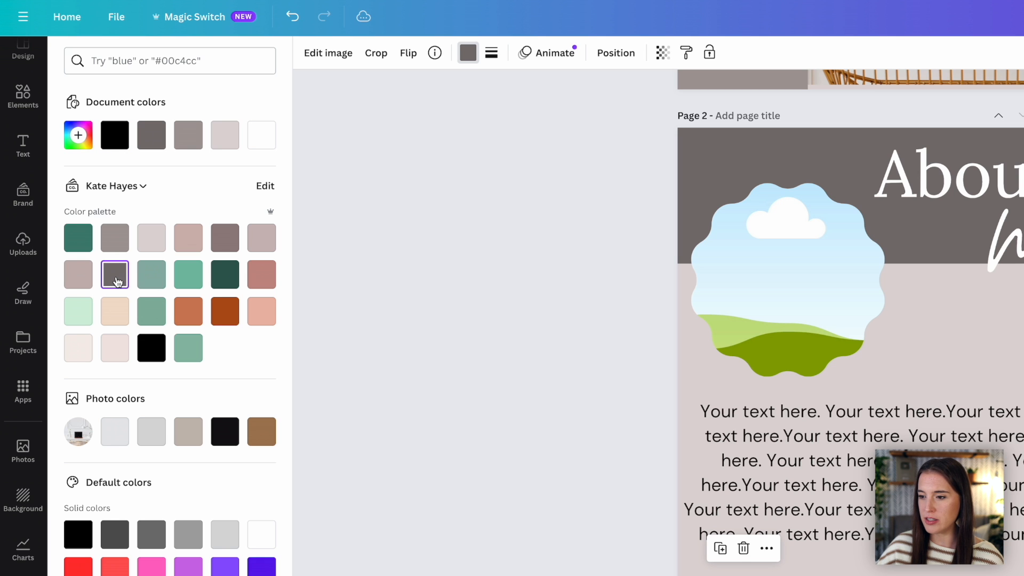
left_click(224, 238)
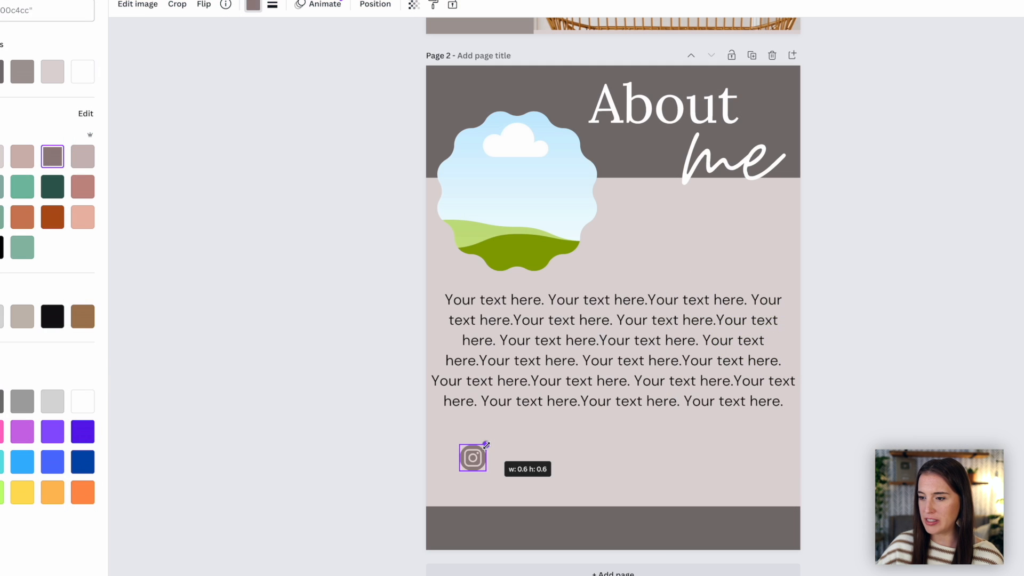
mouse_move(486, 445)
left_mouse_down()
mouse_move(500, 434)
mouse_move(480, 446)
left_mouse_up()
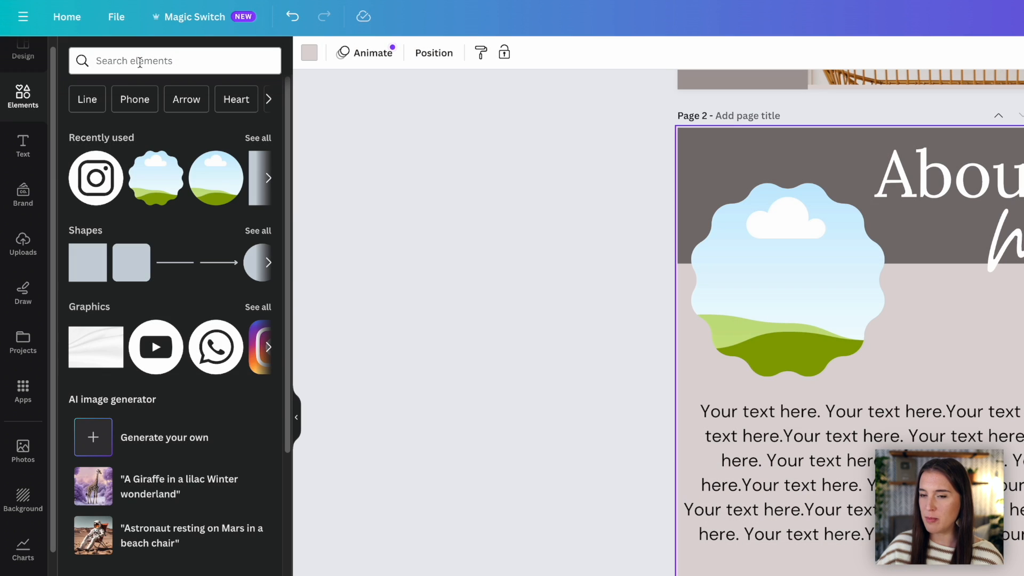
Step: Search the elements for "facebook icon" and place a round Facebook icon in line with the Instagram icon
left_click(145, 62)
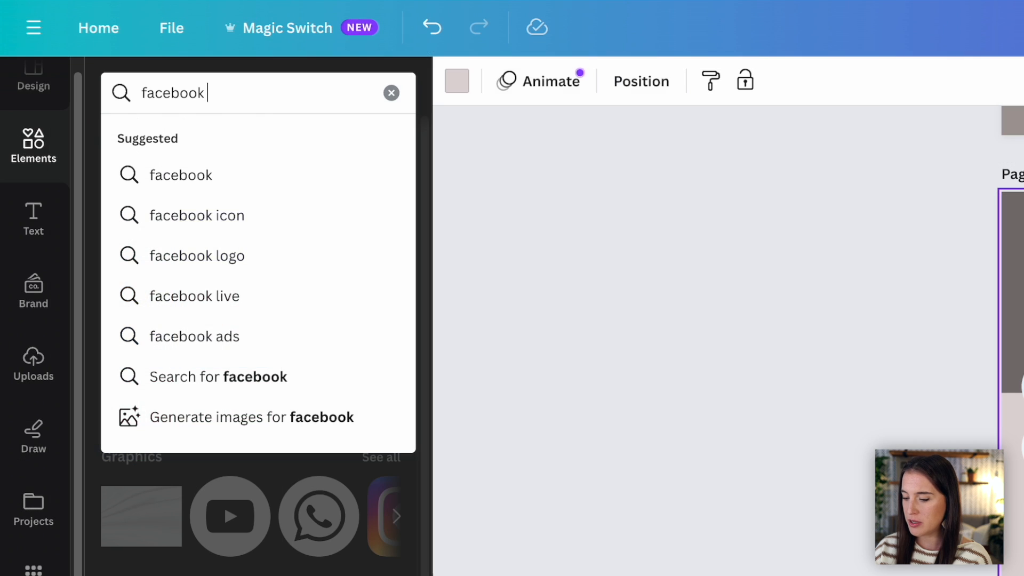
type("icon")
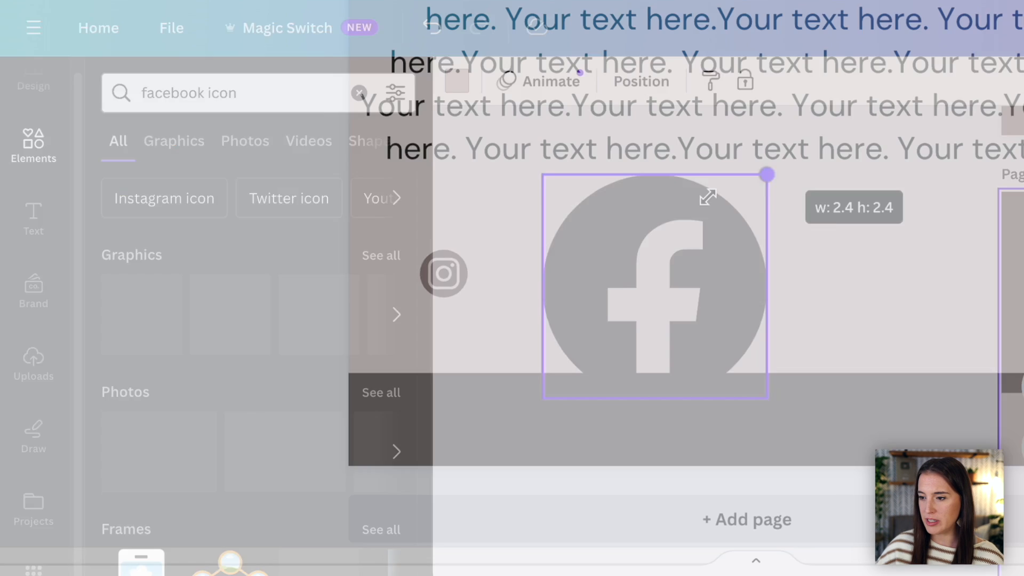
left_click_drag(708, 198, 581, 331)
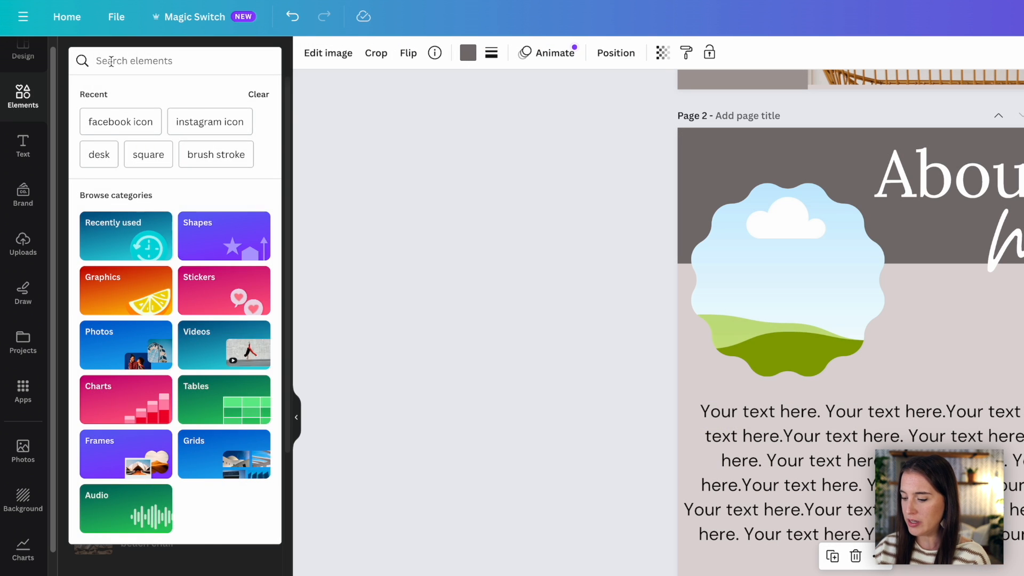
Step: Add a round email icon beside the Facebook icon and label the three icons "Instagram here", "Facebook here" and "Email Here"
type("email icon")
key("Return")
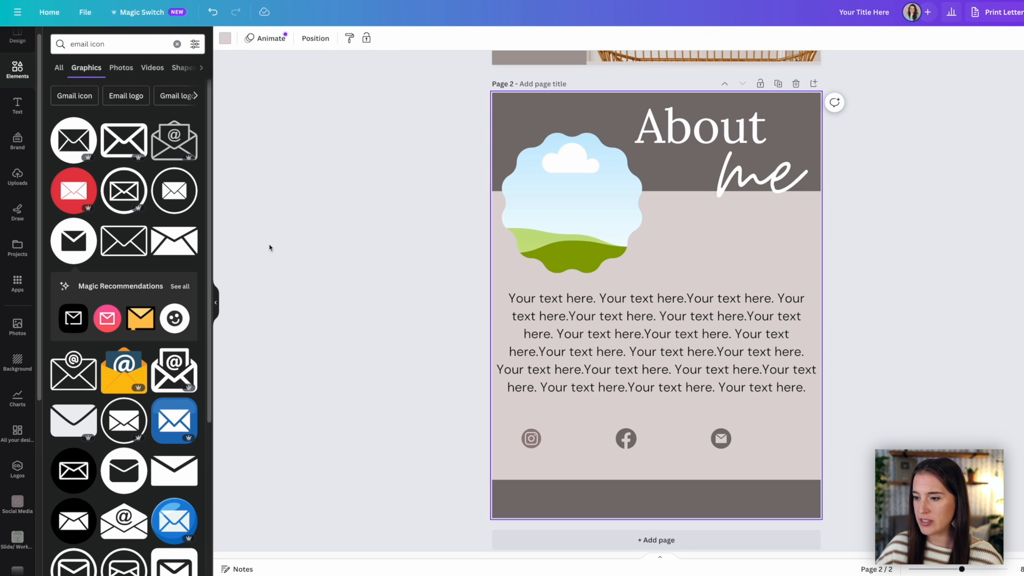
left_click(18, 105)
left_click(105, 47)
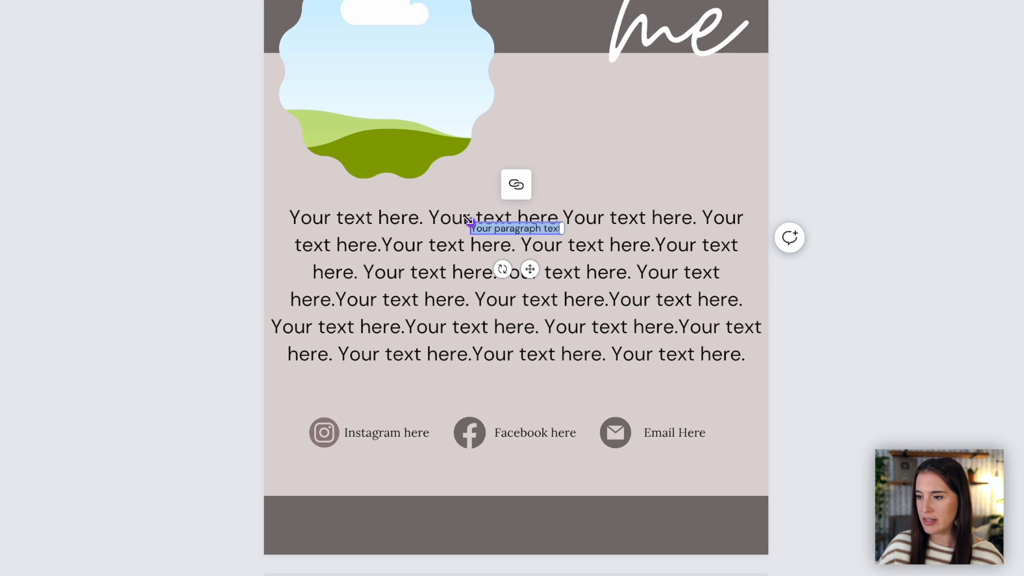
left_click_drag(504, 268, 499, 558)
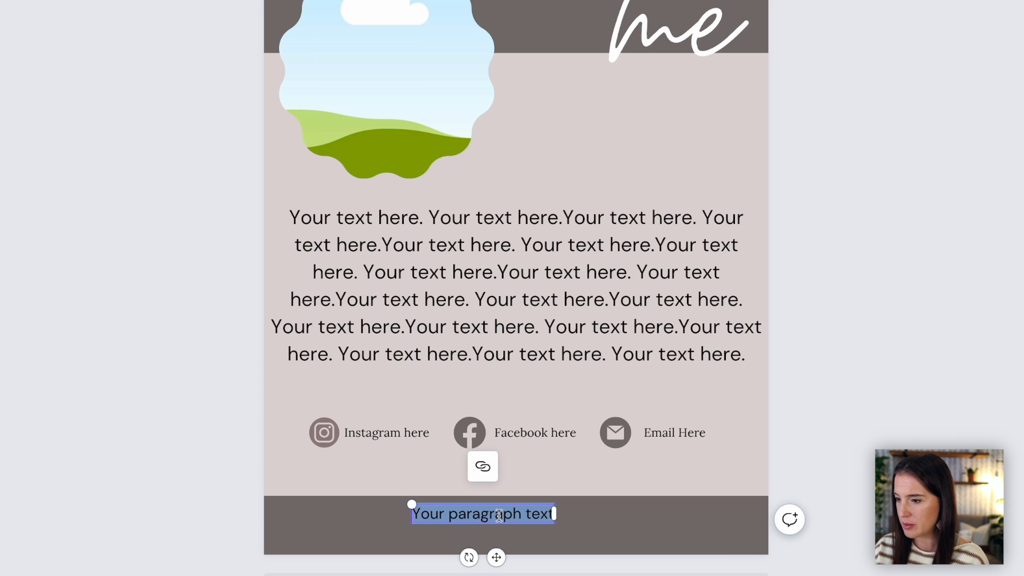
type("wwww")
key("BackSpace")
type(".yourwebsitehe")
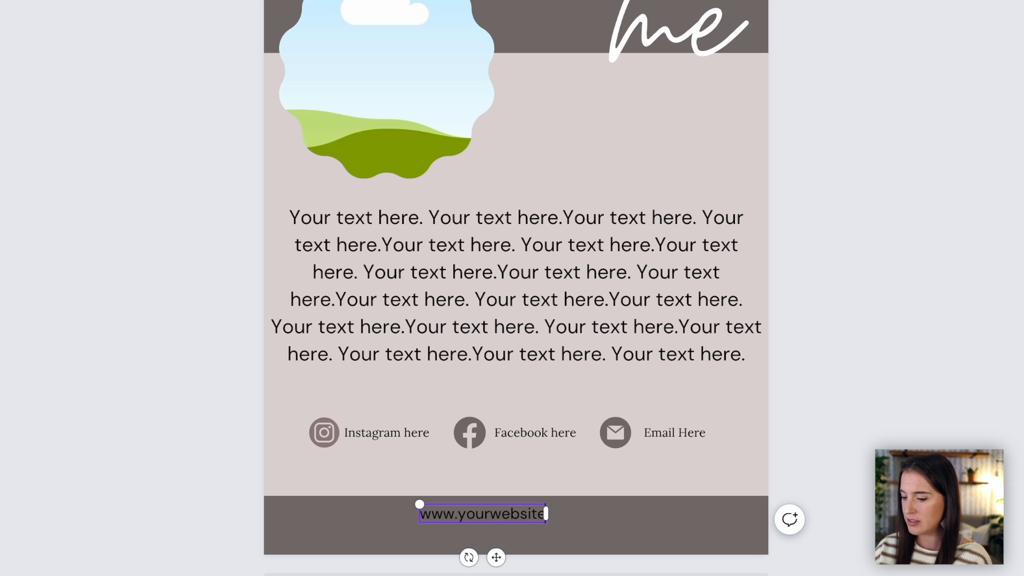
type("re.com")
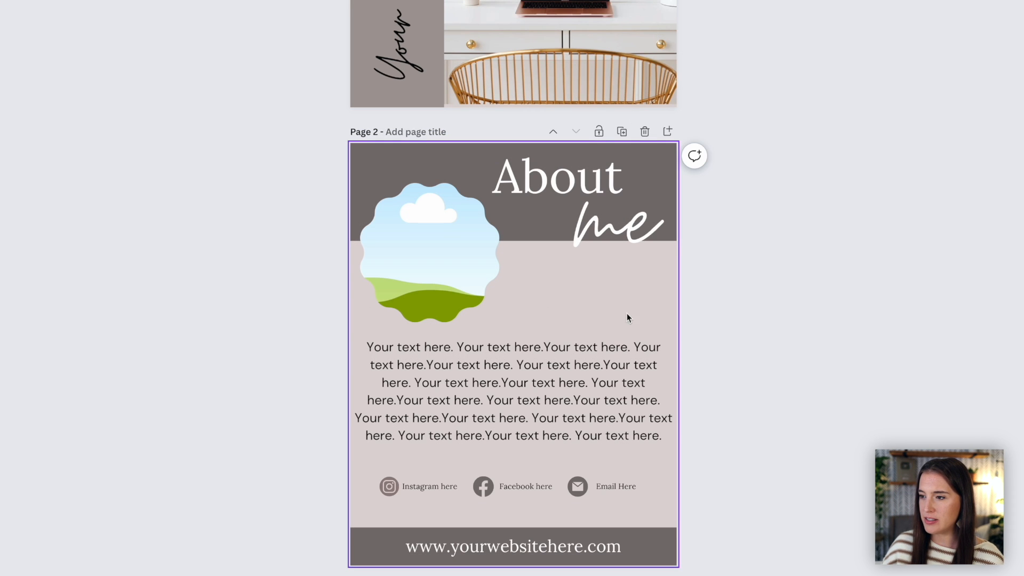
scroll(653, 310, "up", 6)
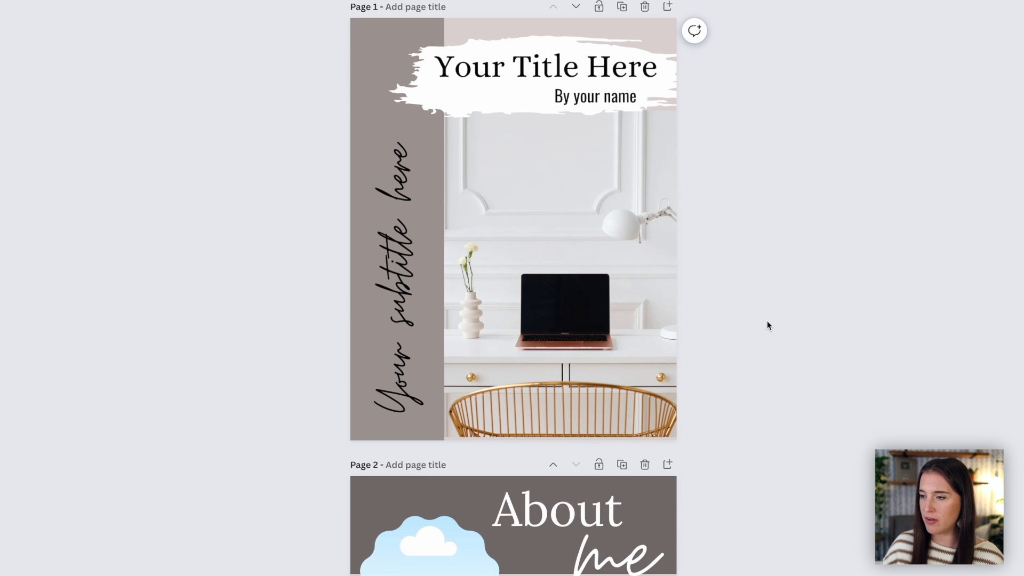
scroll(773, 322, "down", 6)
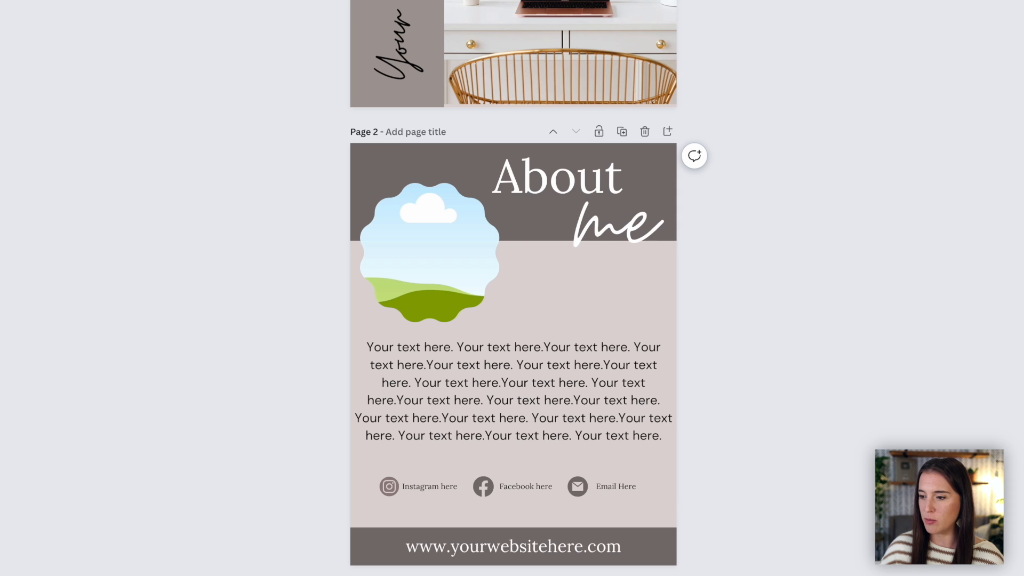
Step: Generate a template link for the finished ebook design and copy it
scroll(513, 288, "down", 8)
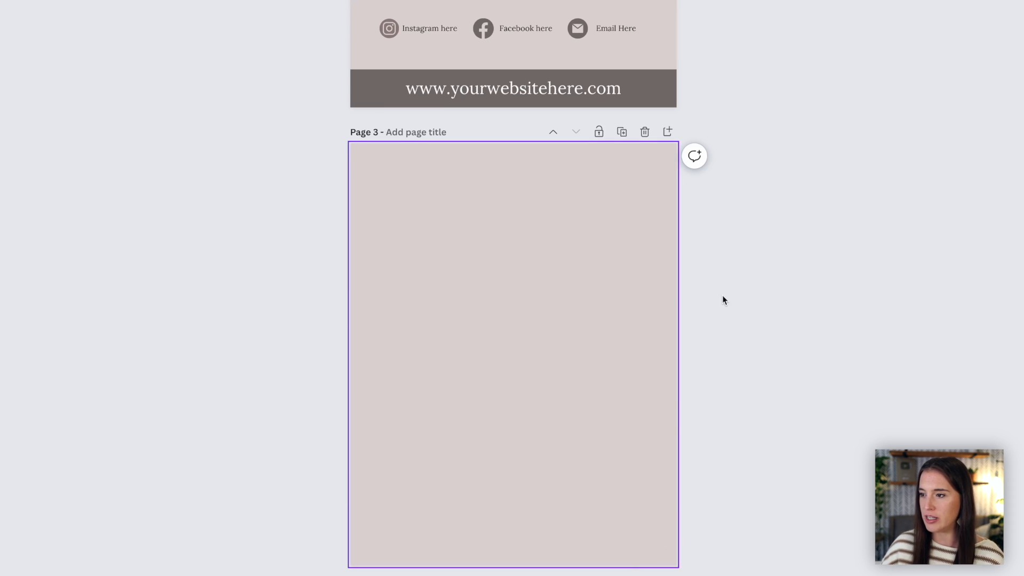
scroll(723, 299, "up", 14)
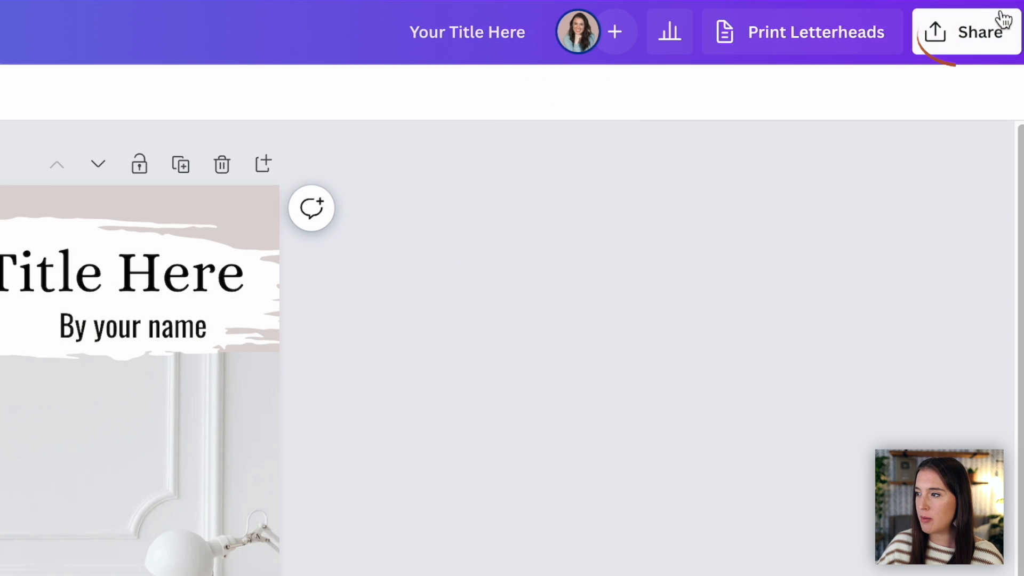
left_click(965, 43)
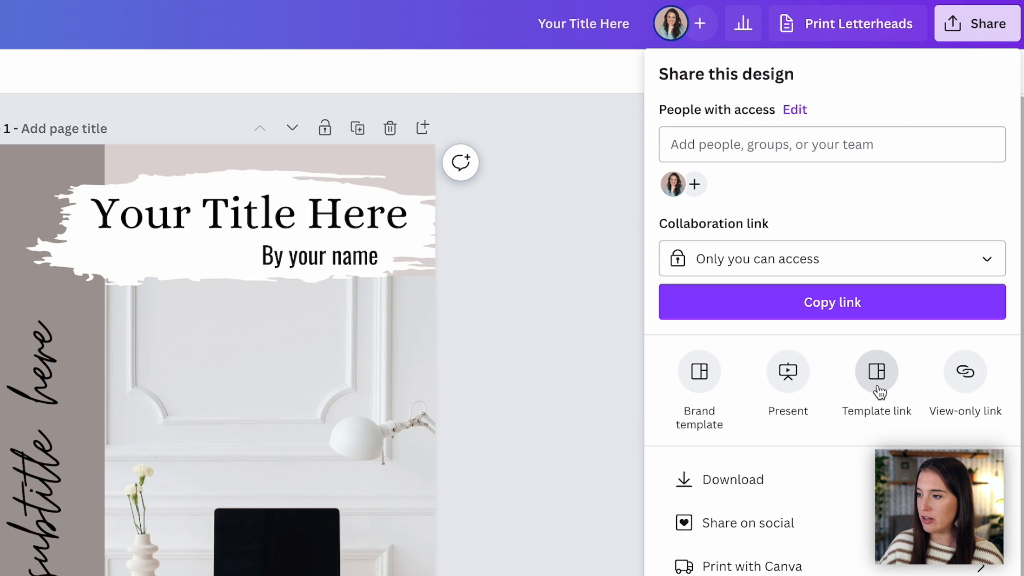
left_click(877, 387)
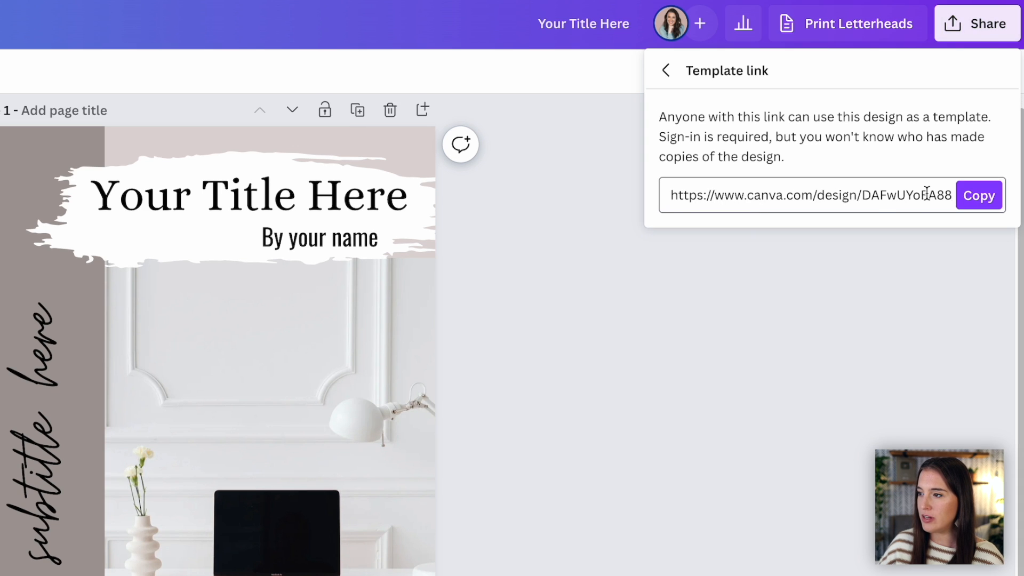
left_click(965, 205)
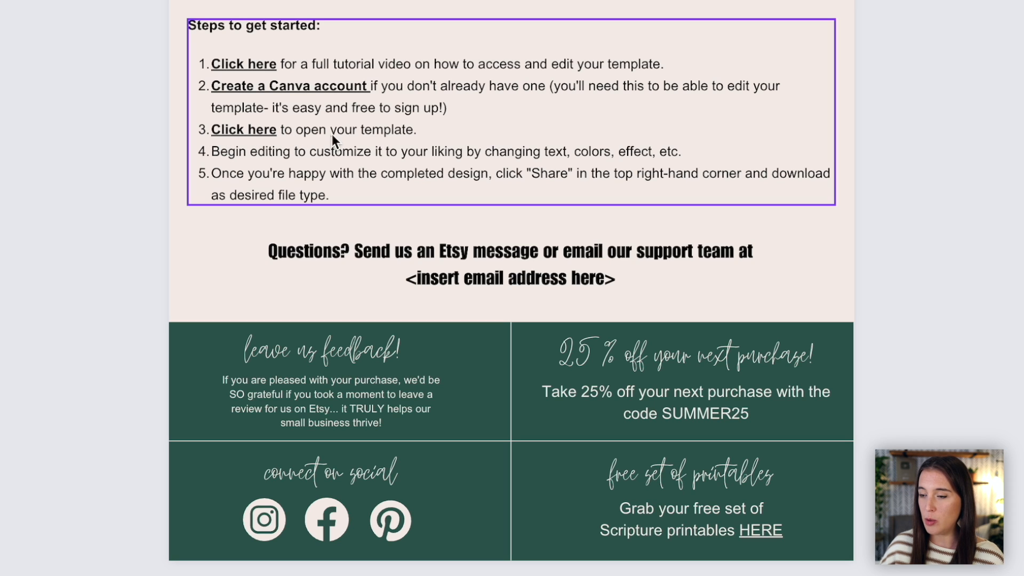
Step: Link the "Click here" text in step 3 of the read-me page's getting-started list to the copied template link
left_click(253, 129)
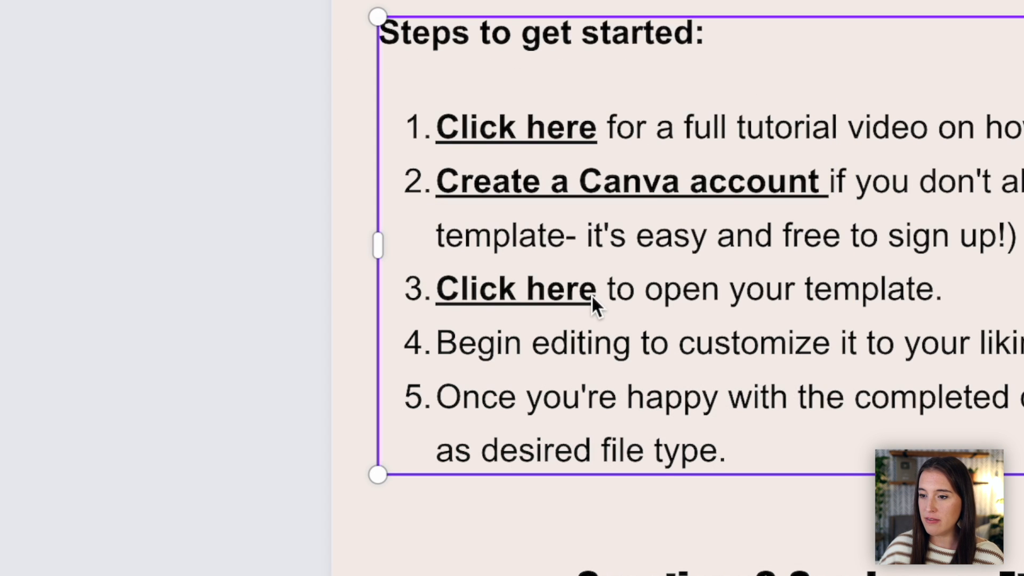
left_click_drag(592, 290, 439, 293)
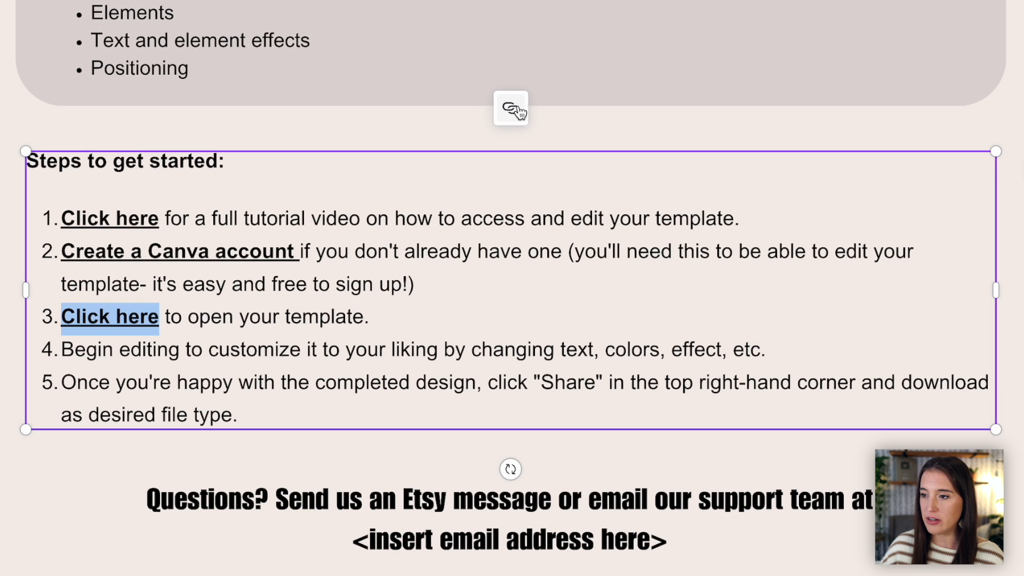
left_click(518, 113)
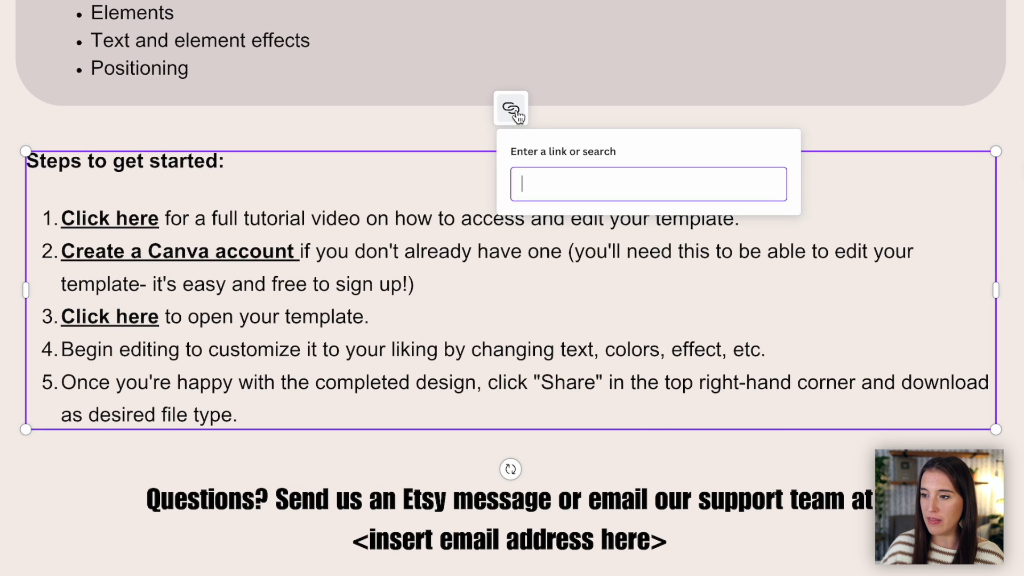
right_click(566, 181)
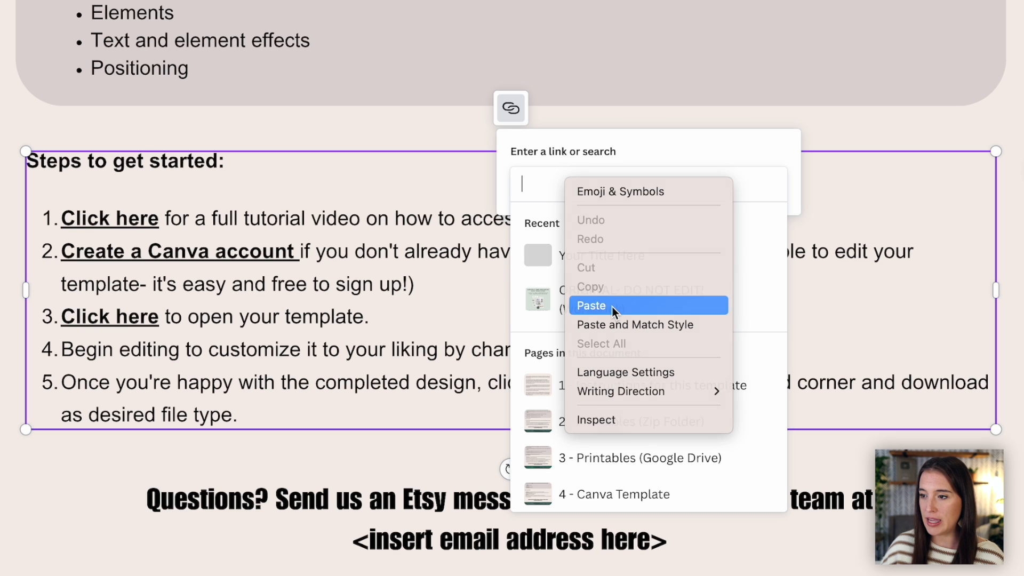
left_click(613, 306)
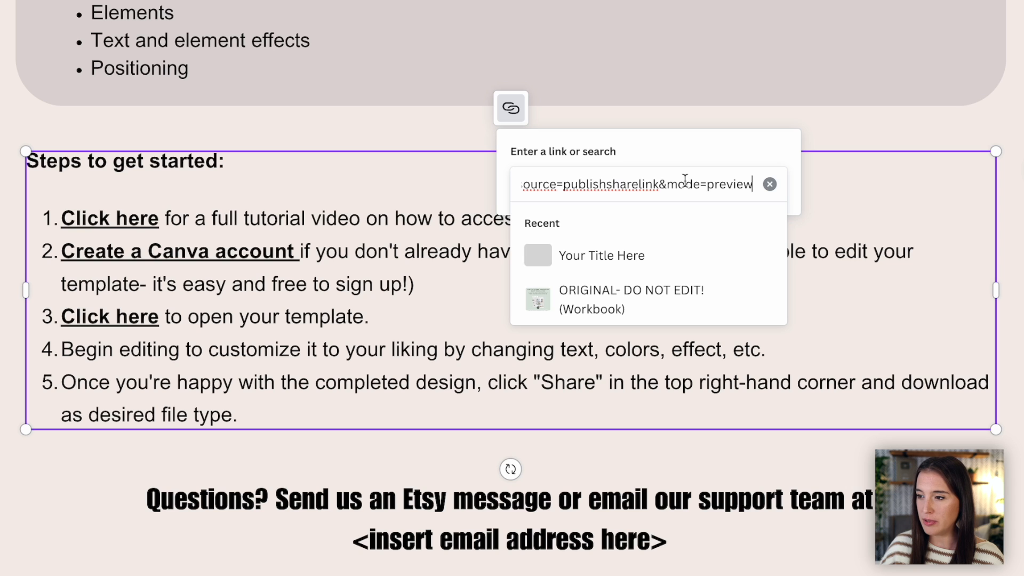
key("Return")
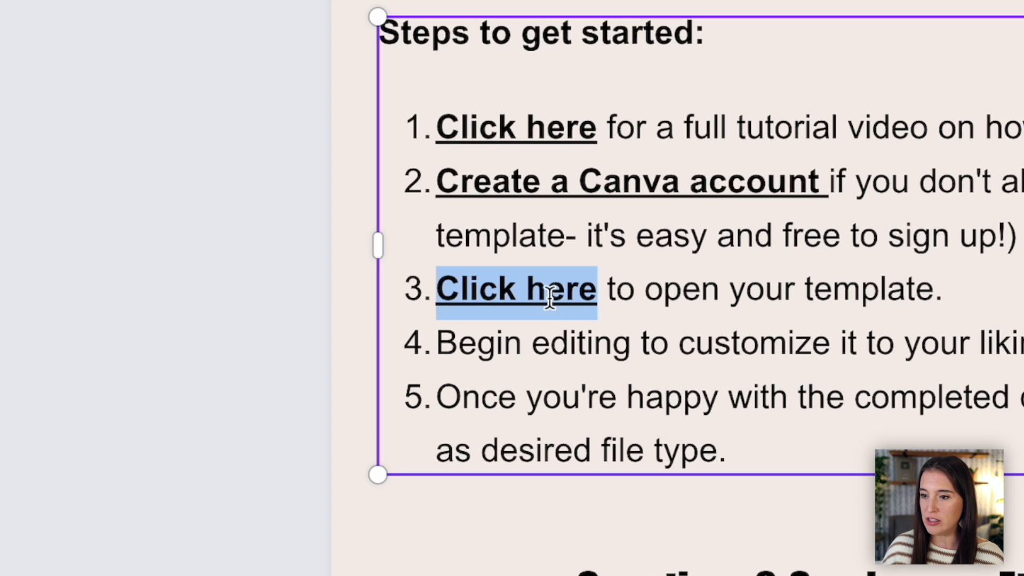
left_click(608, 290)
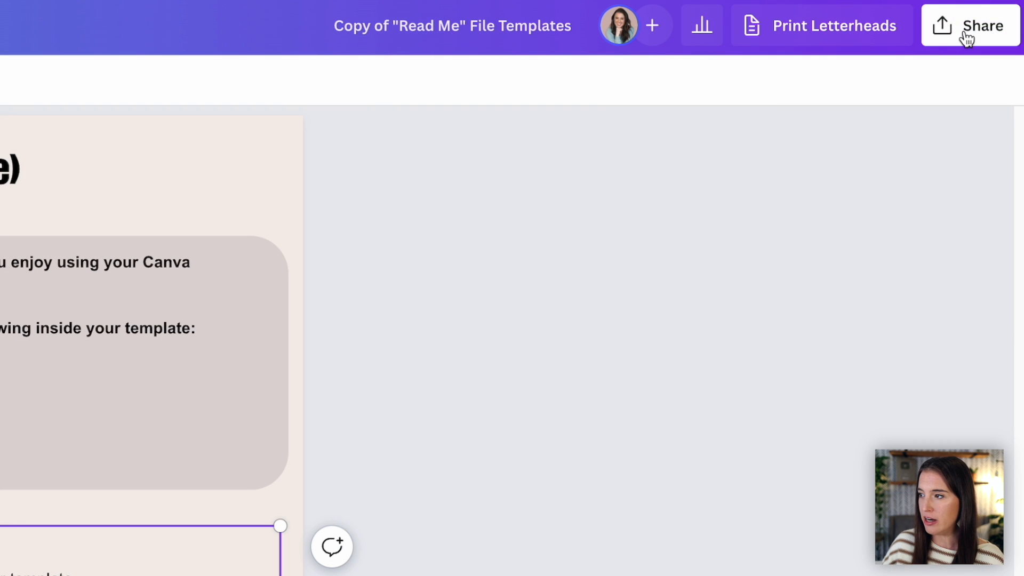
Step: Download only page 4 of the read-me file as PDF Standard with the Flatten PDF option
left_click(966, 28)
left_click(712, 549)
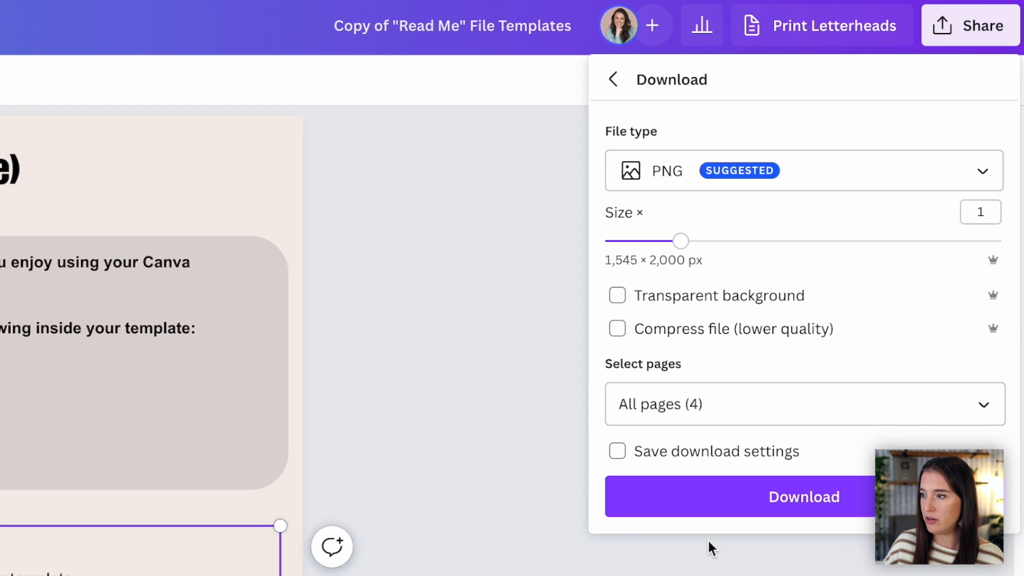
left_click(661, 172)
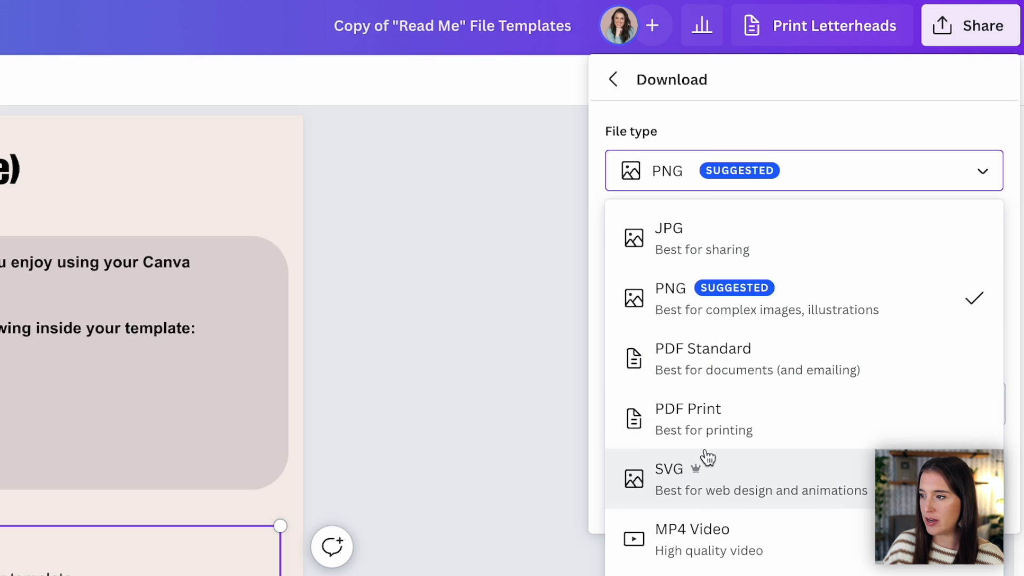
left_click(703, 381)
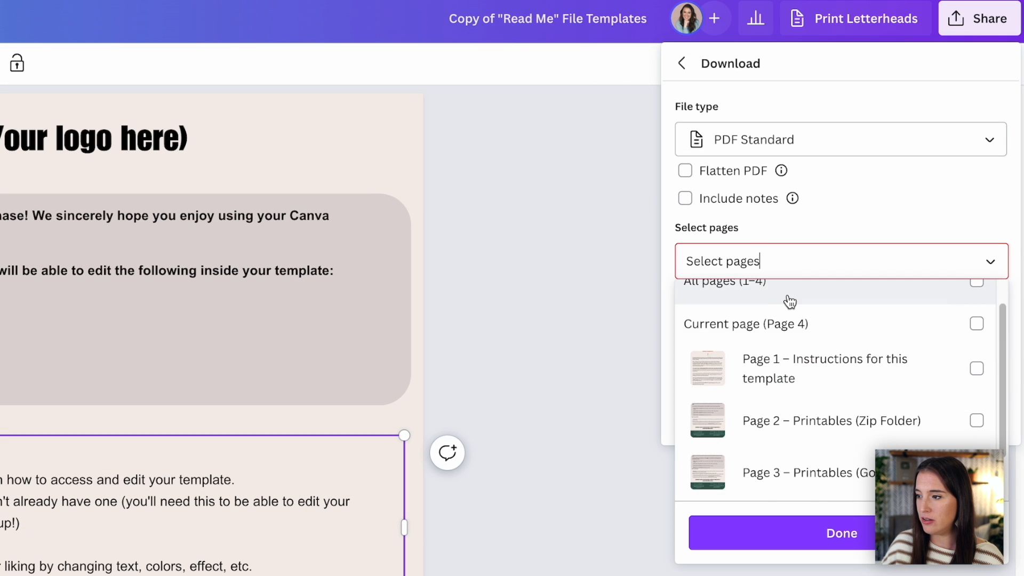
scroll(740, 373, "down", 2)
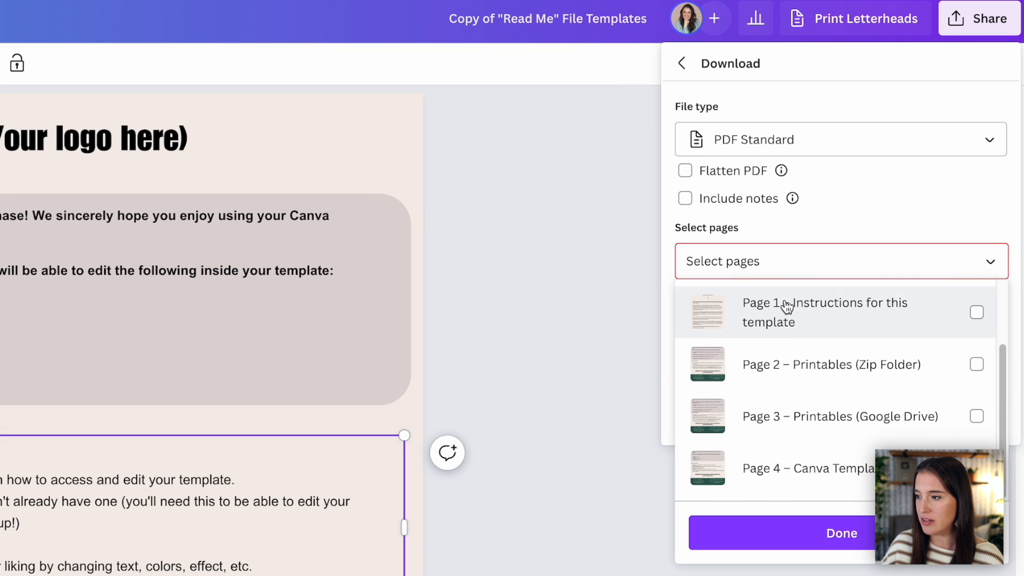
left_click(855, 470)
left_click(755, 176)
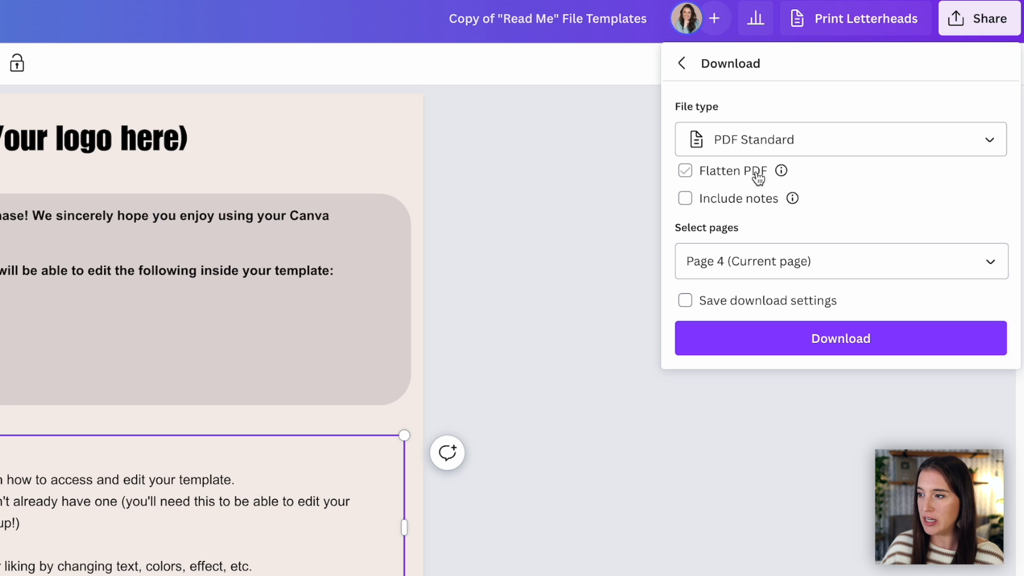
left_click(871, 342)
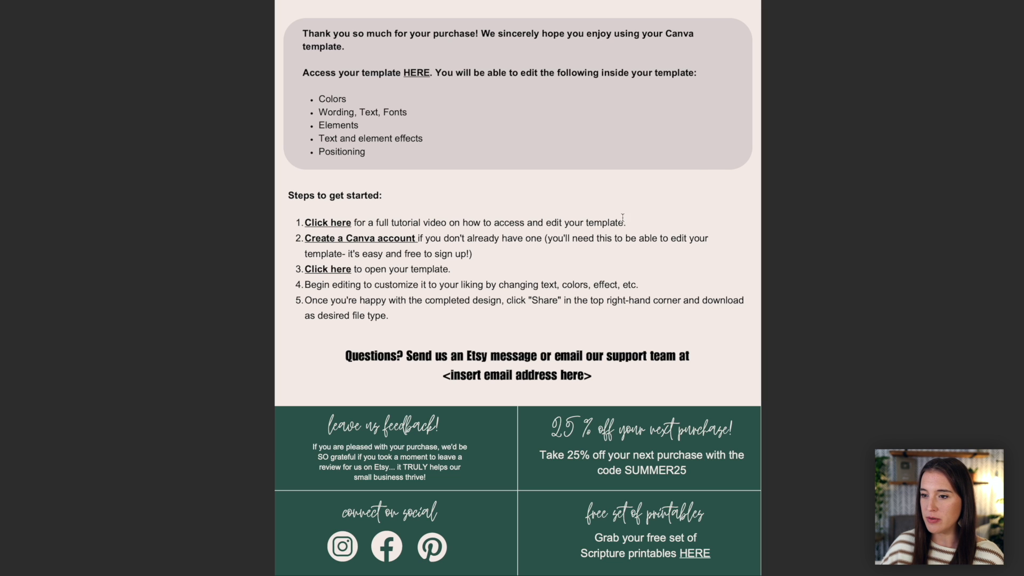
Step: Test the PDF's step 3 "Click here" link by creating a copy of the ebook from the shared template and reviewing its pages
left_click(319, 270)
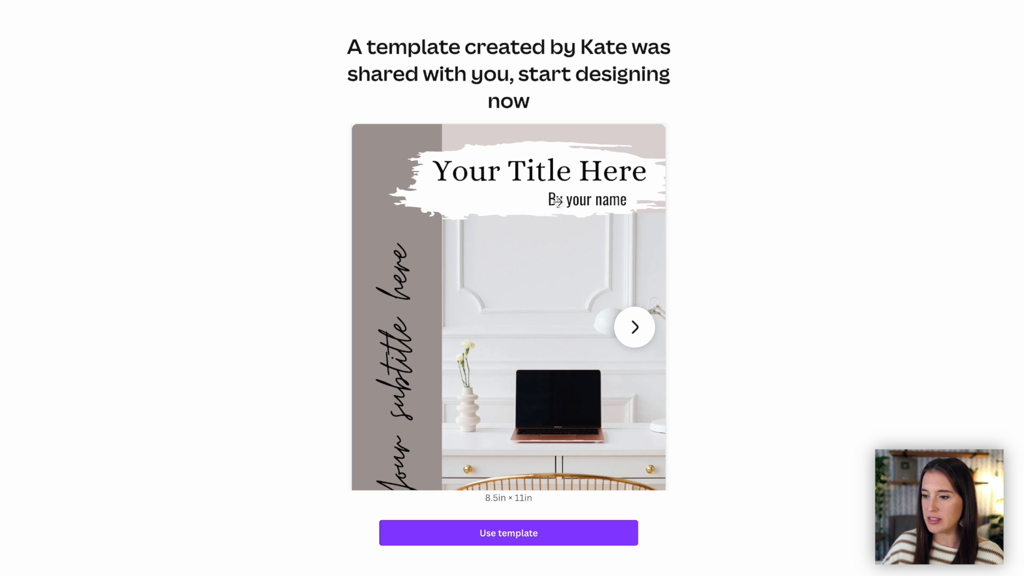
left_click(570, 542)
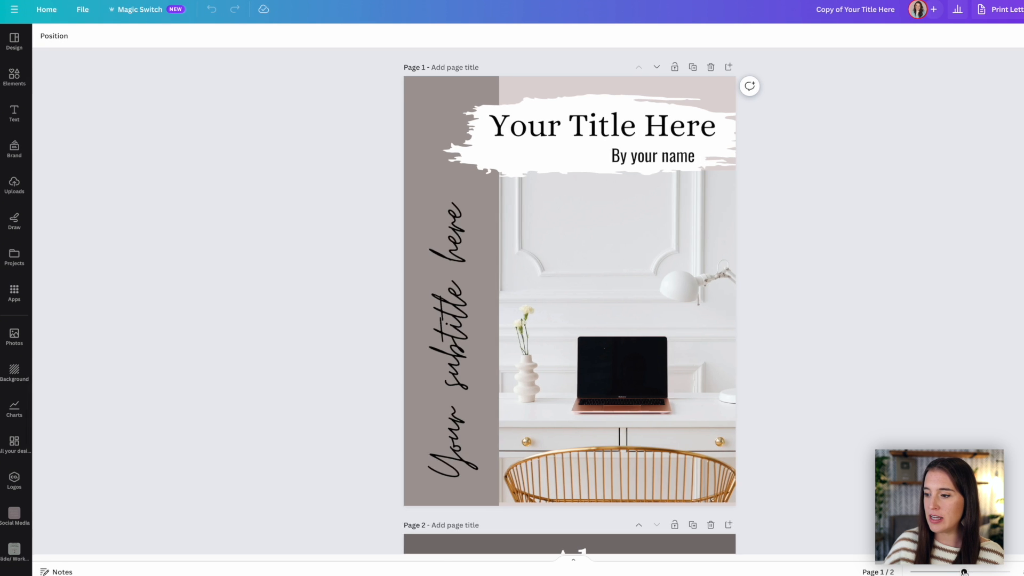
left_click_drag(963, 572, 953, 572)
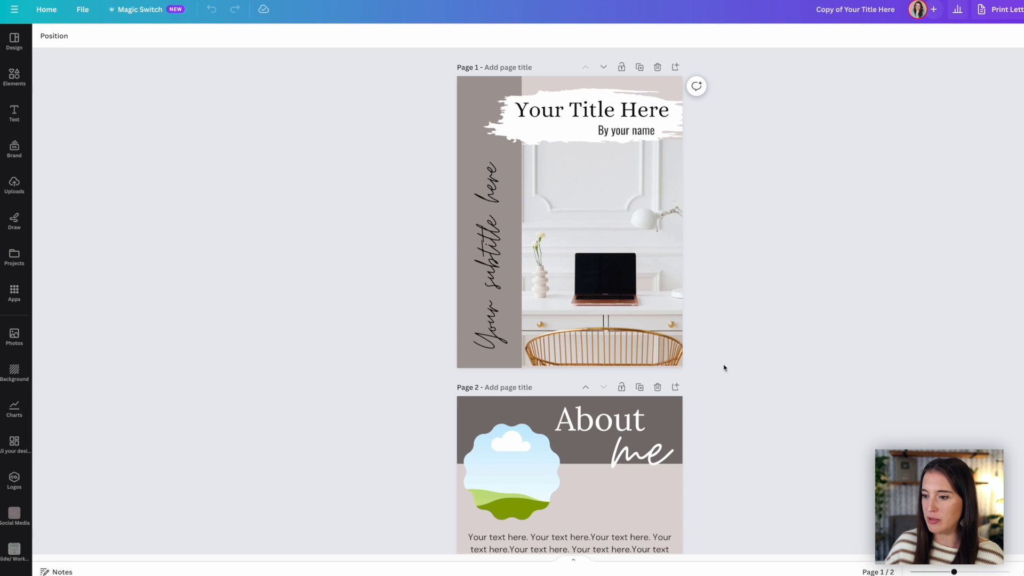
scroll(725, 368, "down", 5)
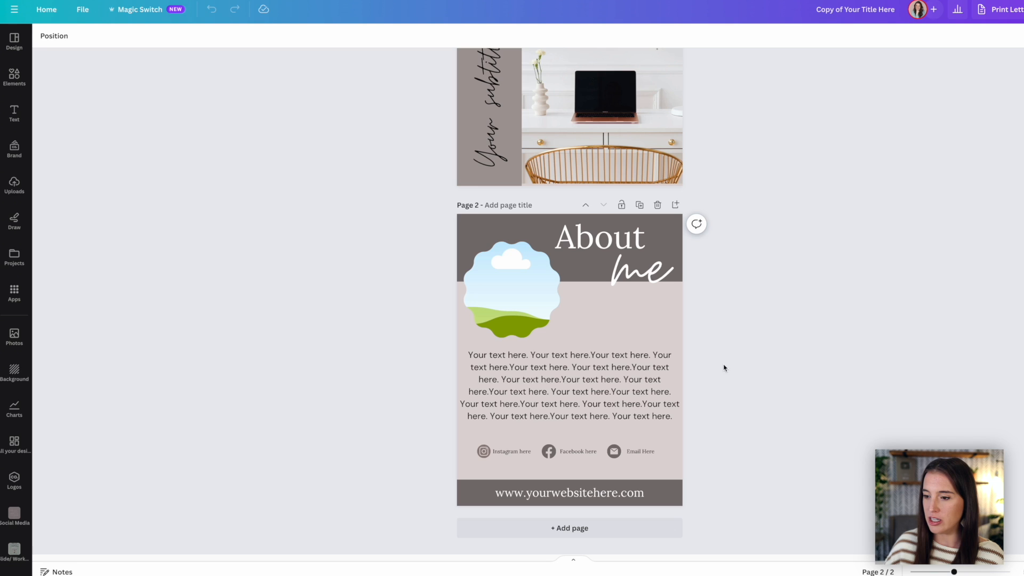
scroll(734, 361, "up", 2)
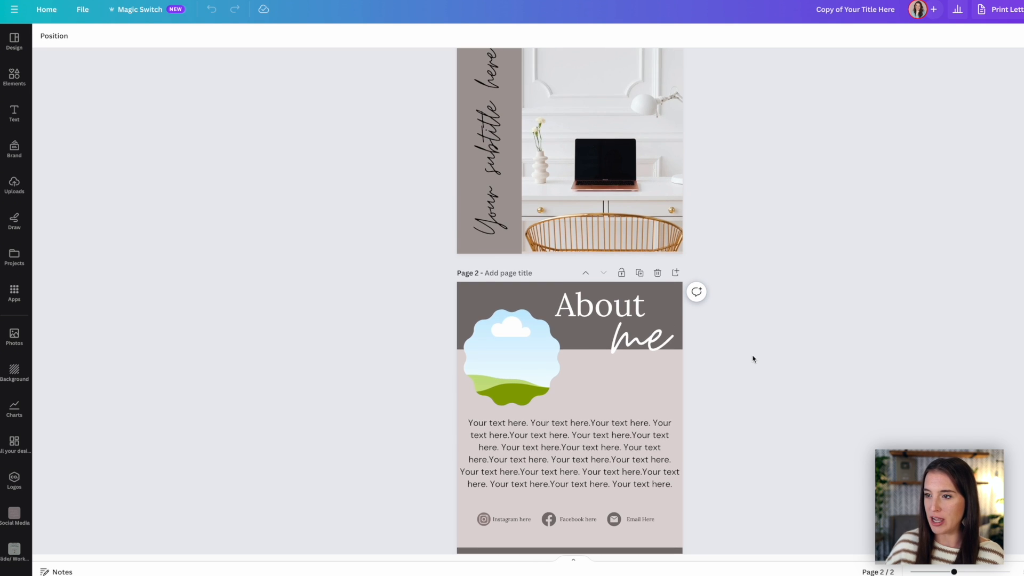
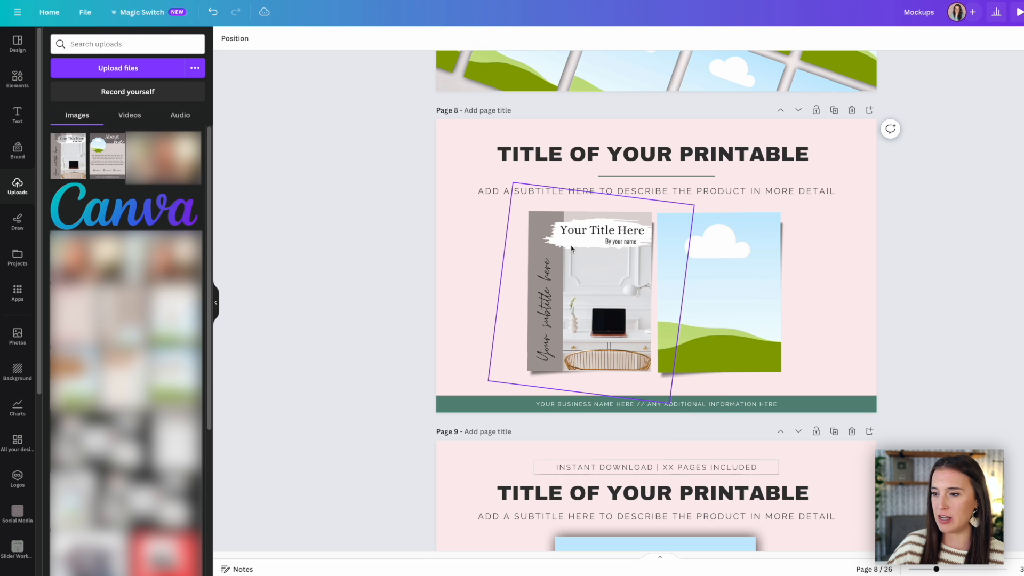
Step: Place the "About me" page in the page 8 mockup's empty frame and enter the title "Coach Workbook Template" and subtitle "A Canva Workbook Template for Coaches"
left_click_drag(106, 156, 694, 259)
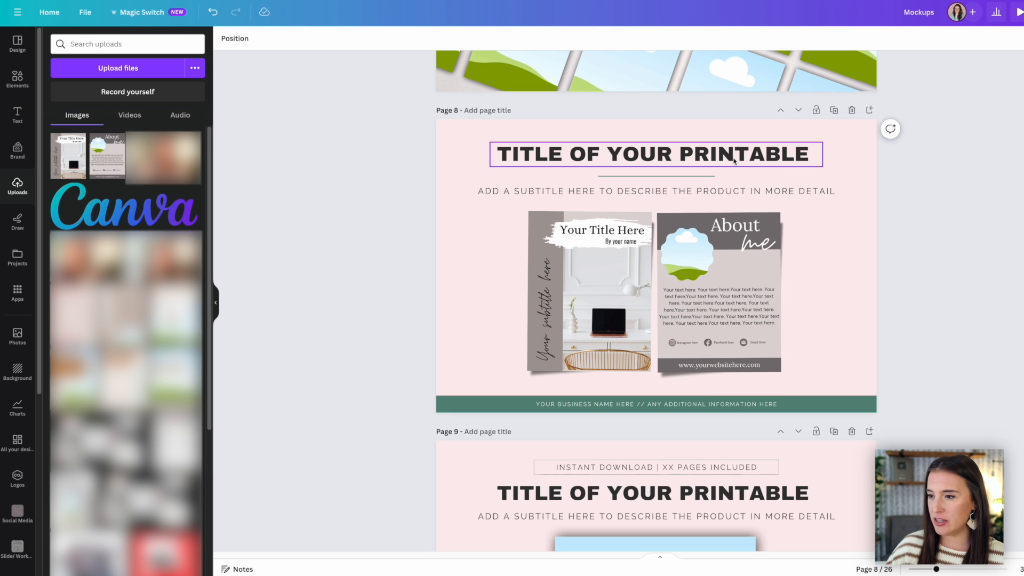
left_click(660, 163)
double_click(660, 163)
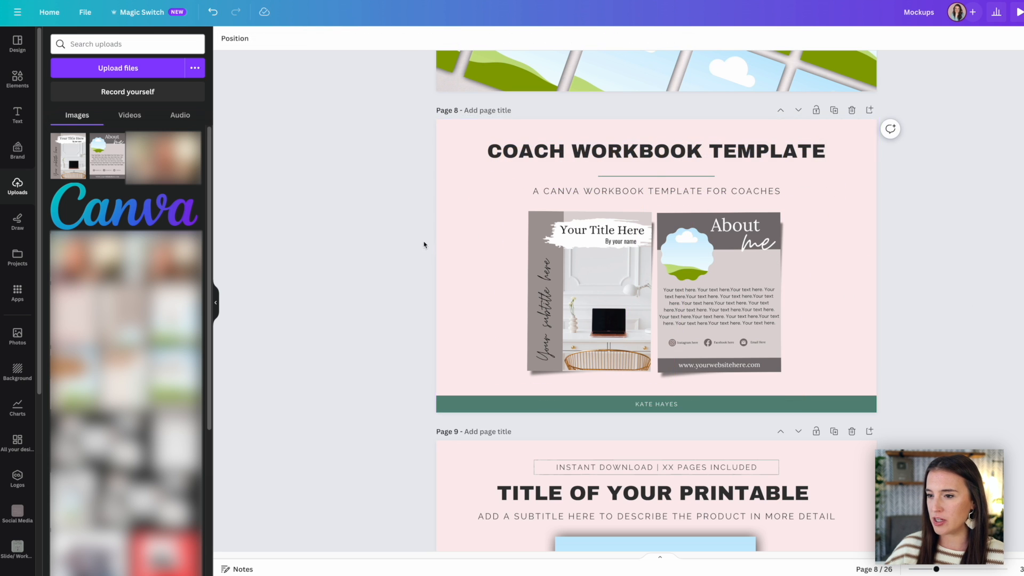
Step: Recolour the page 8 mockup with a peach background and a light green footer bar, with the seller's name as footer text
left_click(484, 246)
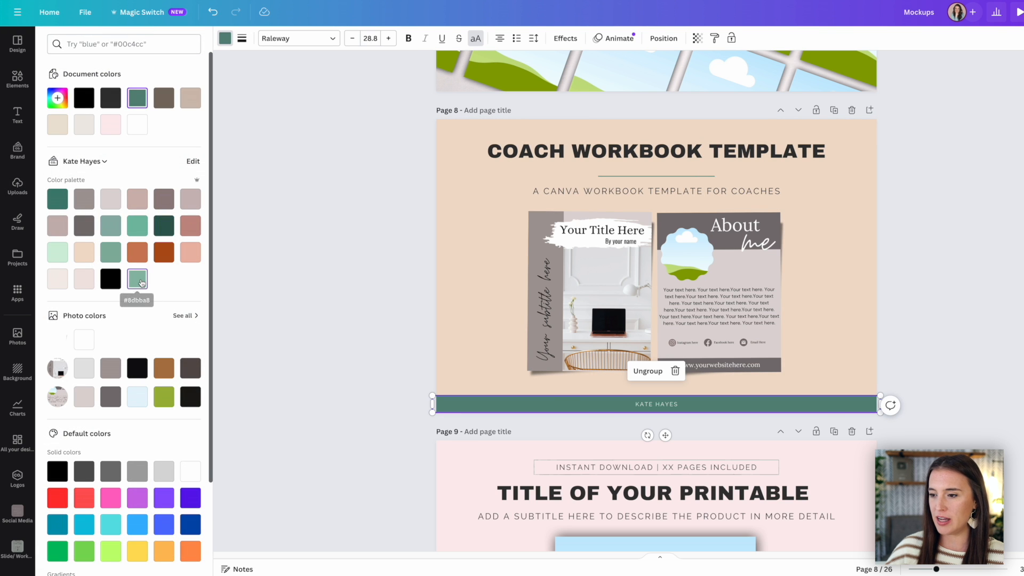
left_click(142, 283)
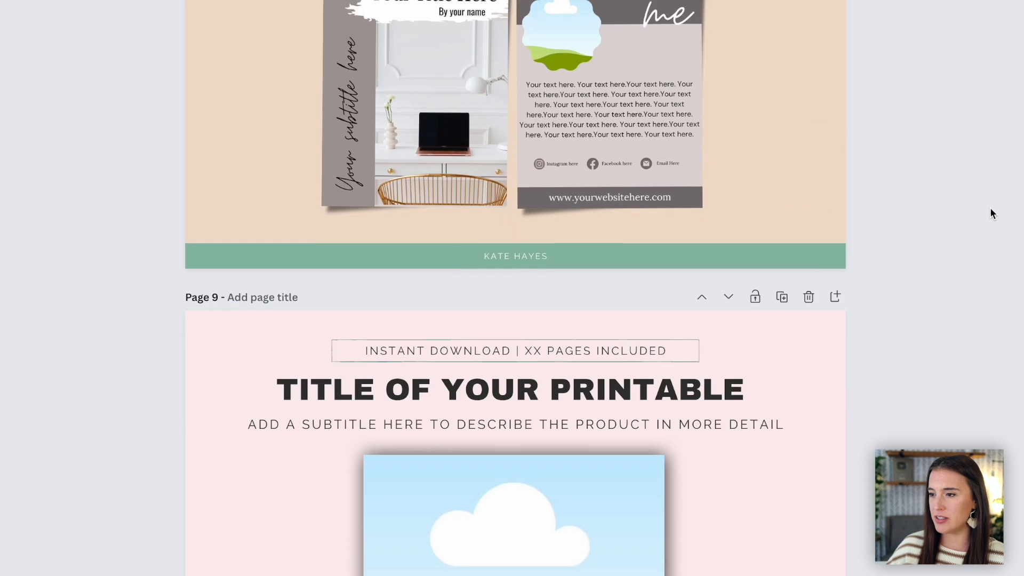
scroll(974, 375, "down", 5)
scroll(991, 207, "down", 15)
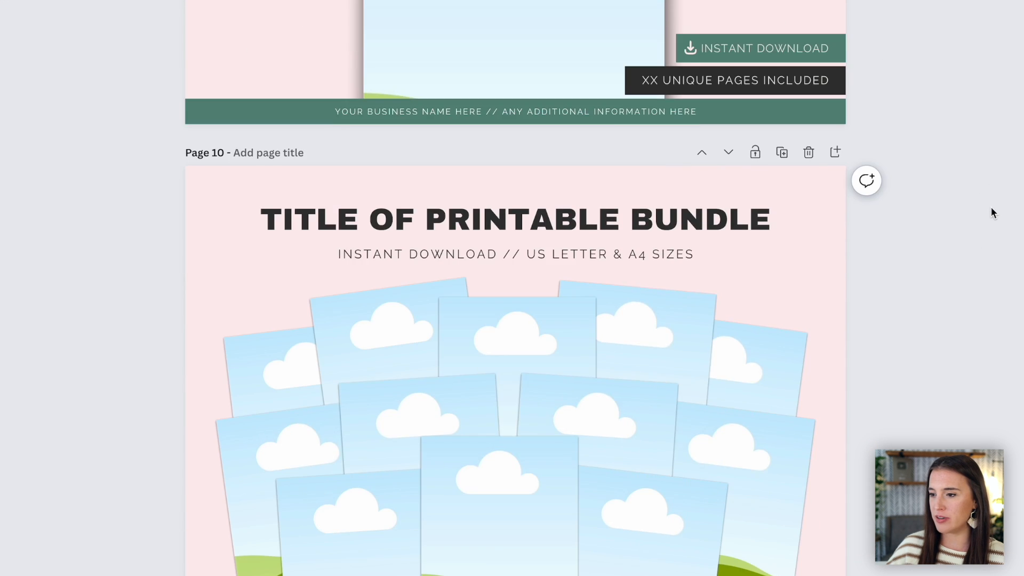
scroll(992, 214, "up", 15)
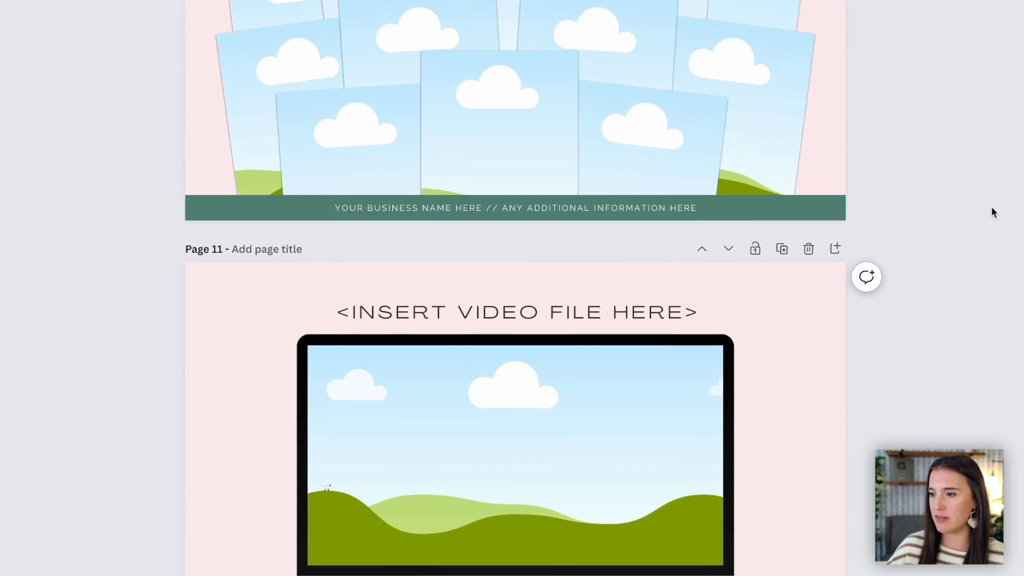
scroll(991, 209, "up", 10)
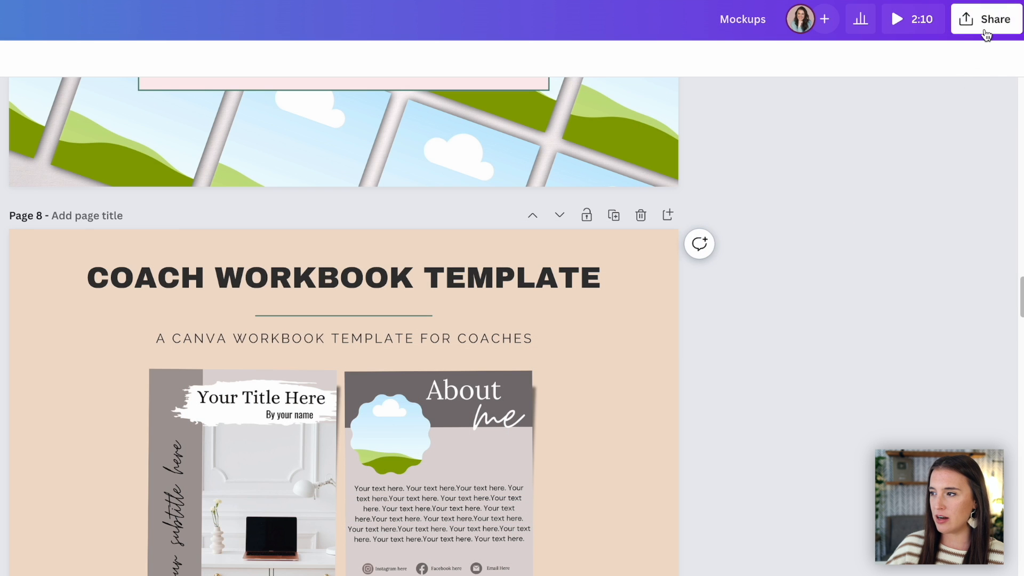
Step: Download only page 8 of the mockups design as a JPG
left_click(986, 26)
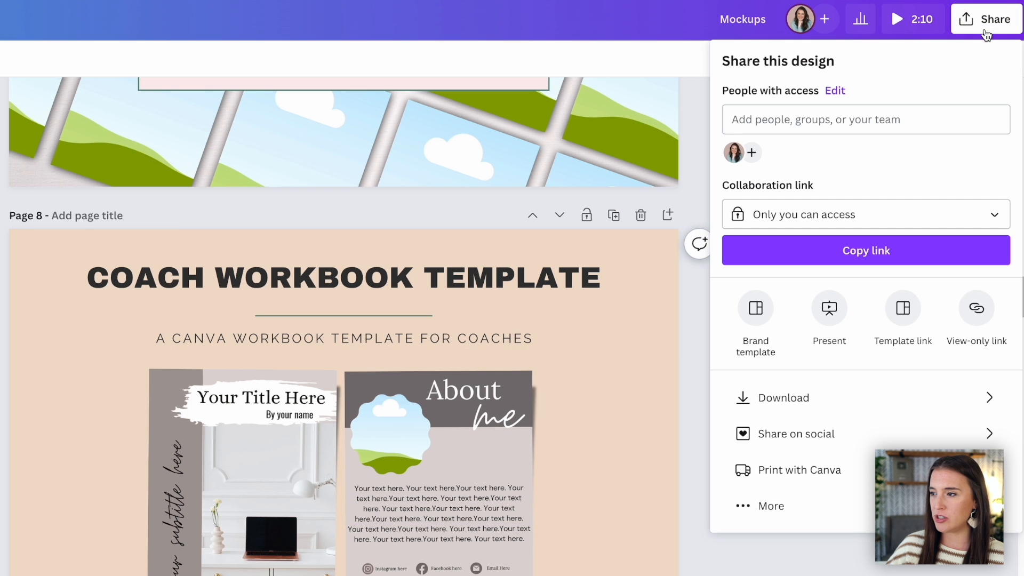
left_click(782, 398)
left_click(801, 134)
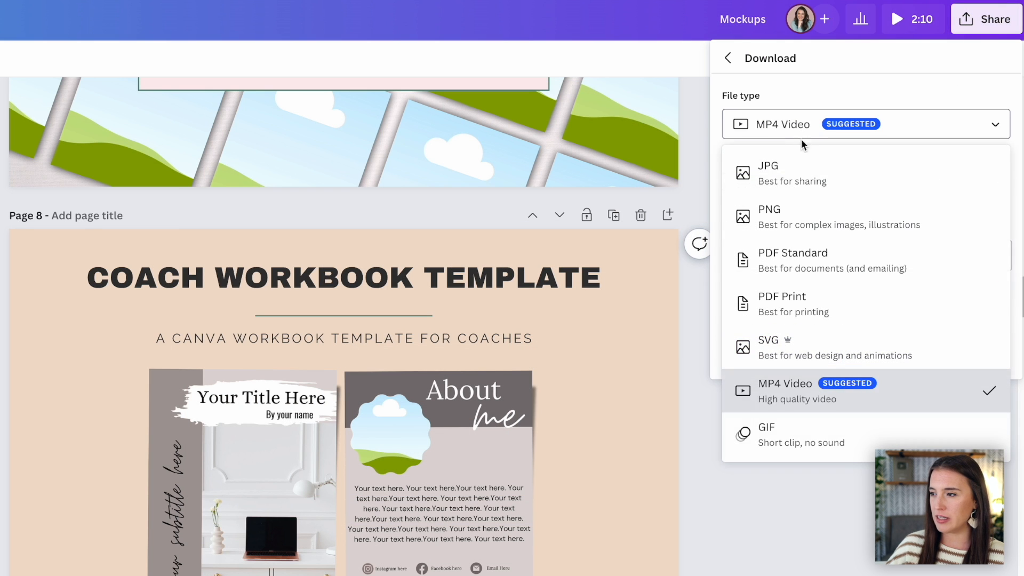
left_click(795, 176)
left_click(810, 304)
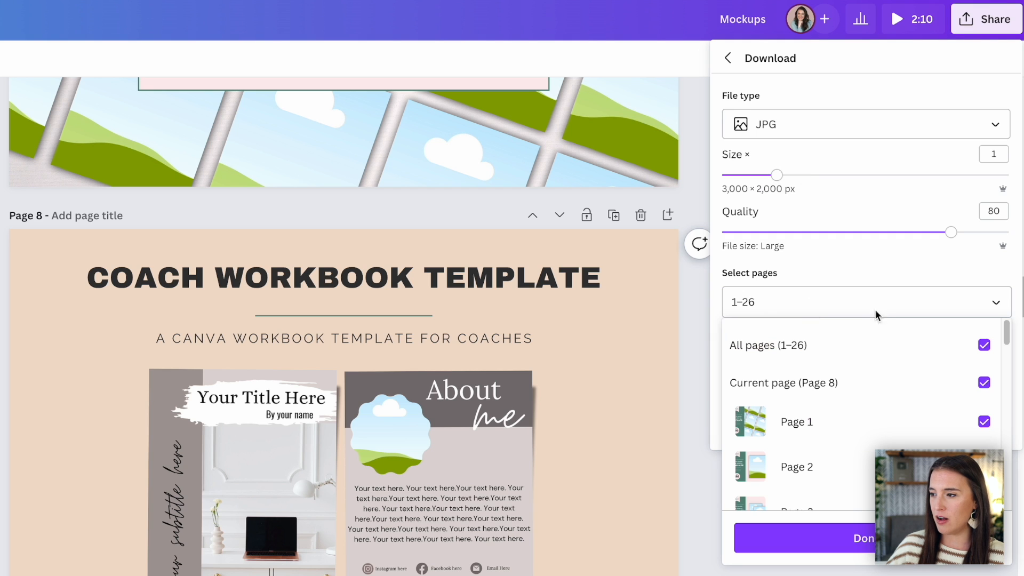
left_click(861, 346)
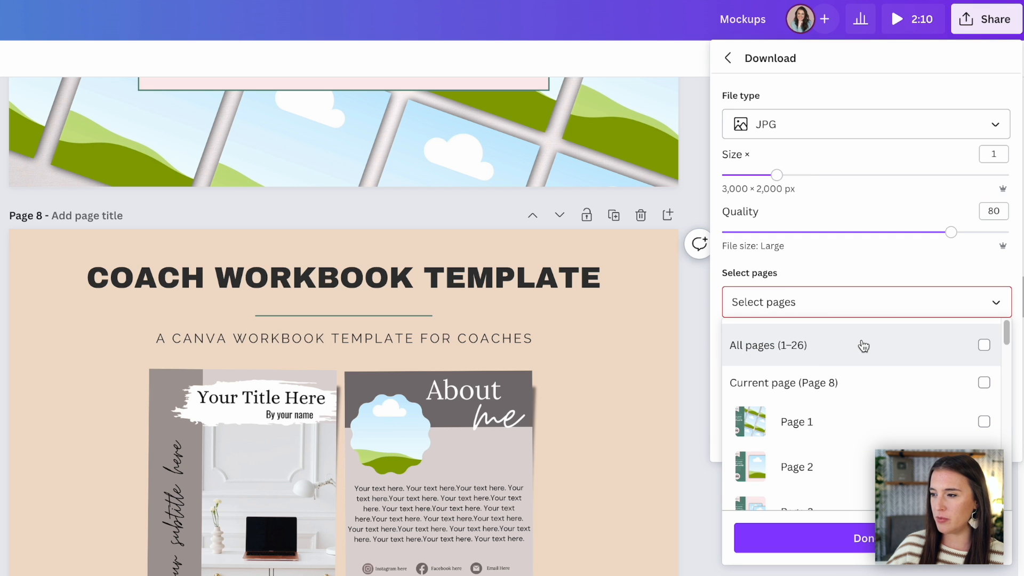
scroll(908, 391, "down", 4)
scroll(910, 391, "down", 3)
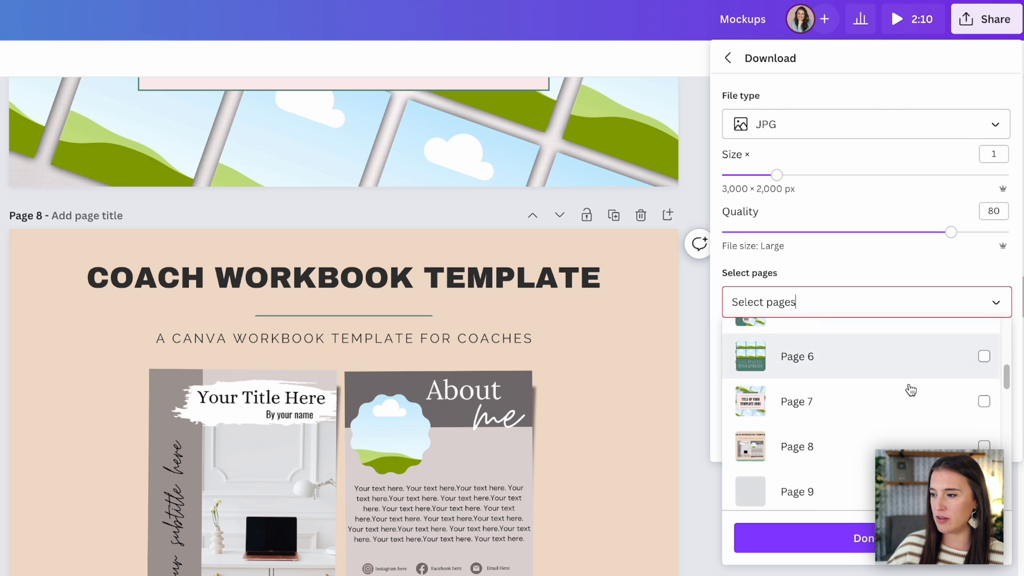
left_click(827, 405)
left_click(842, 427)
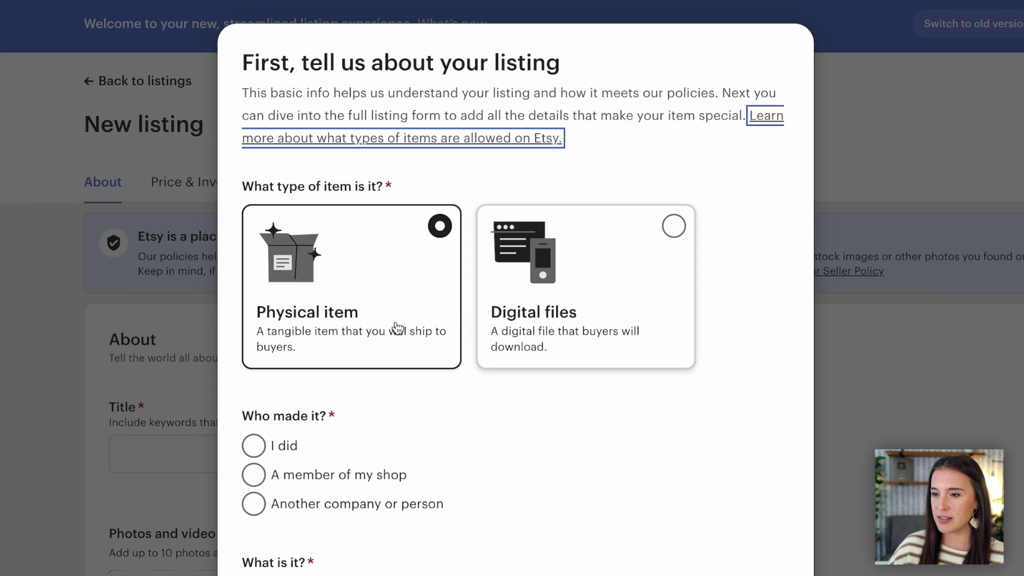
Step: In a new Etsy listing, describe the item as digital files, made by "I did", a finished product, made 2020 - 2023, and continue
left_click(618, 283)
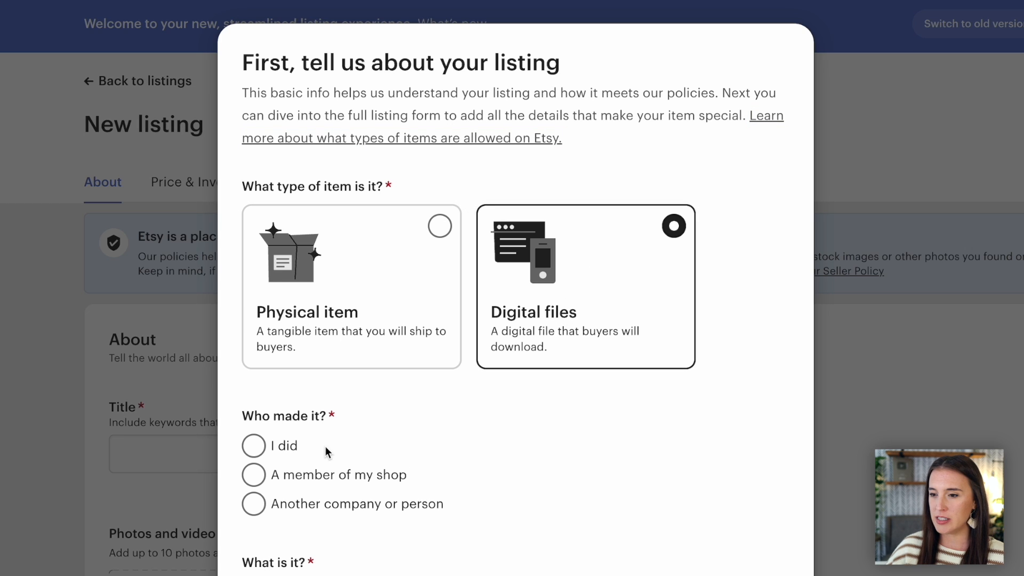
left_click(255, 448)
scroll(257, 267, "down", 7)
left_click(255, 196)
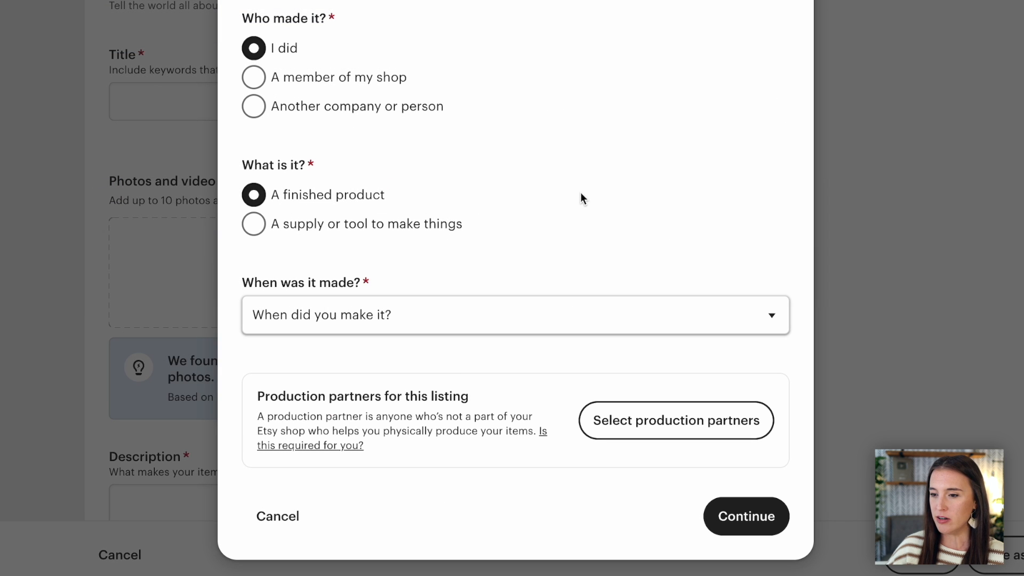
left_click(372, 325)
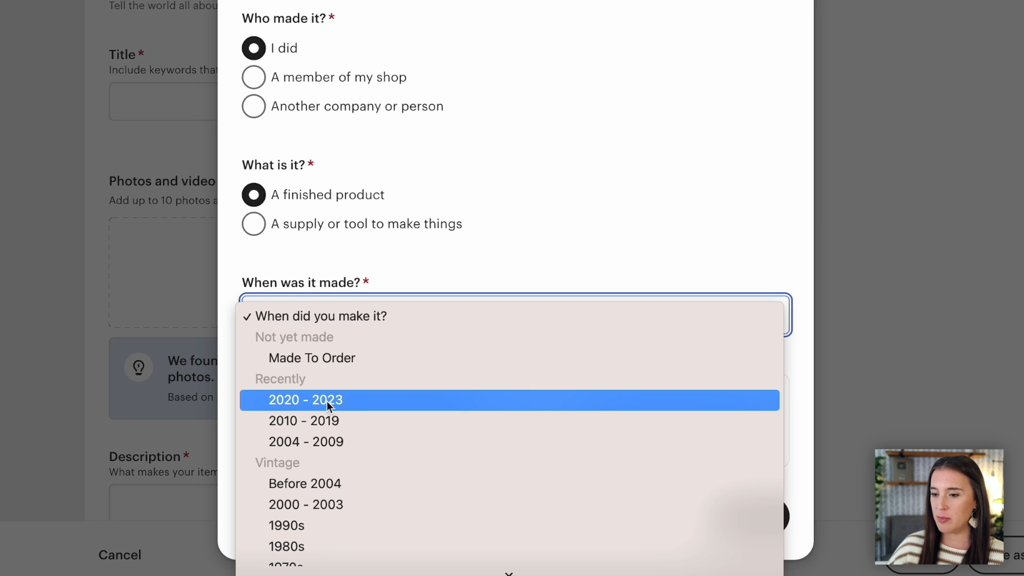
left_click(299, 400)
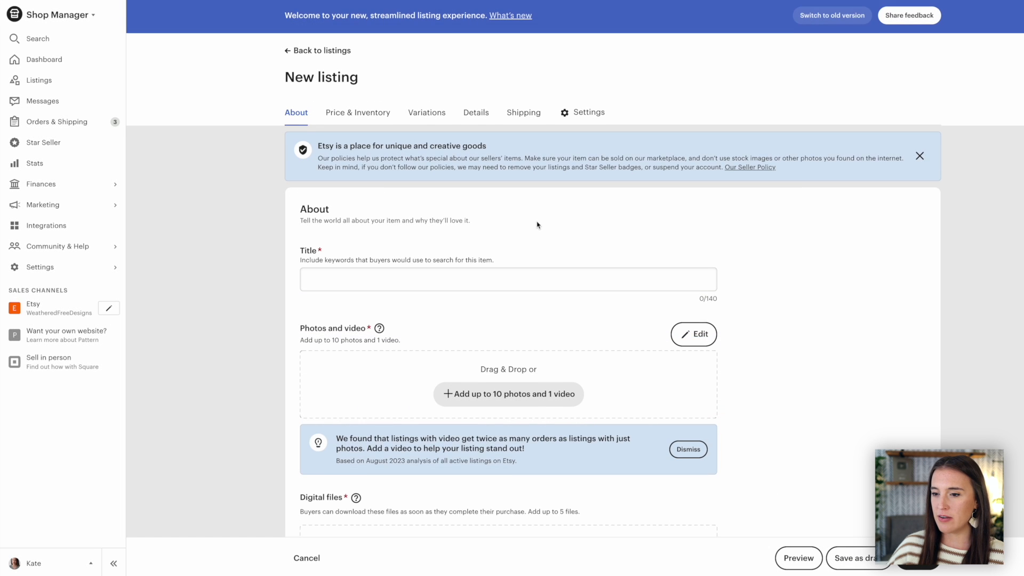
scroll(537, 225, "down", 1)
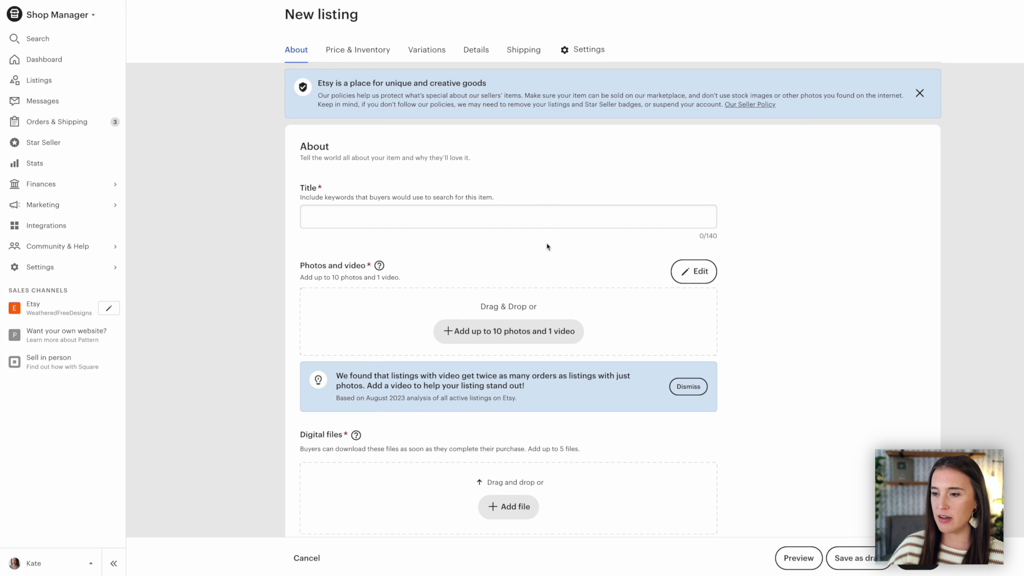
Step: Add the downloaded coach workbook mockup image as the listing's primary photo
scroll(547, 246, "down", 1)
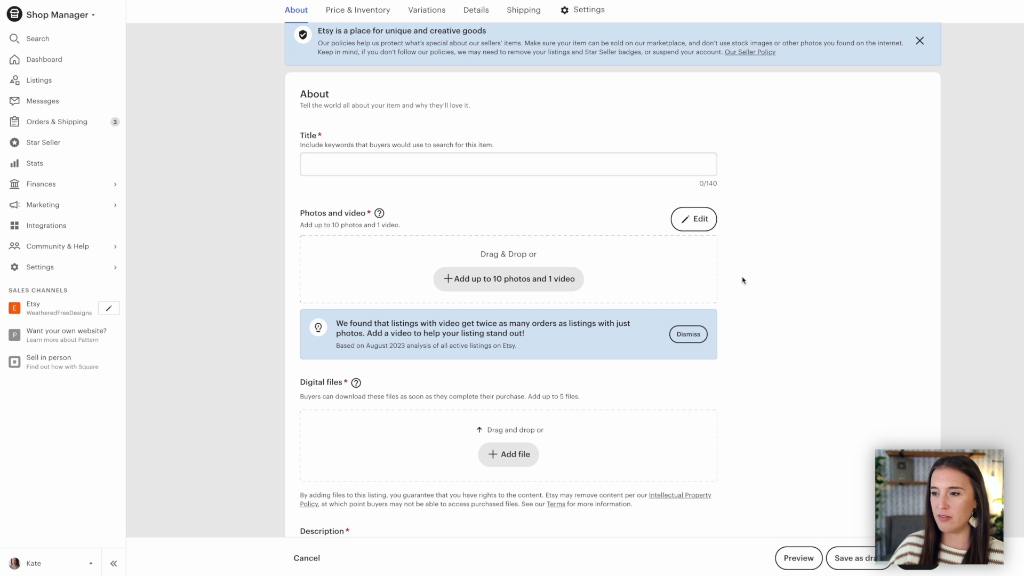
scroll(744, 279, "up", 1)
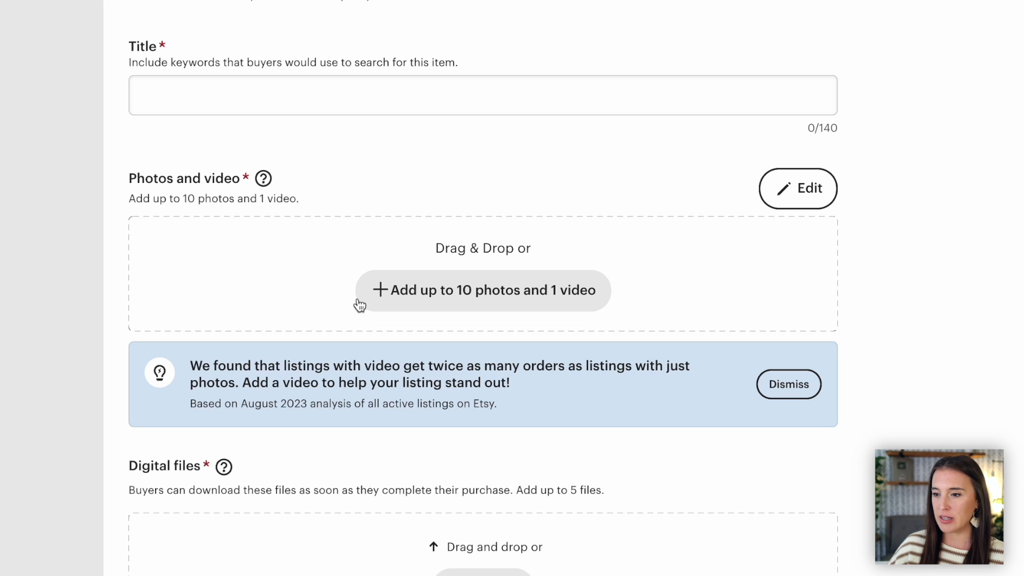
left_click(457, 302)
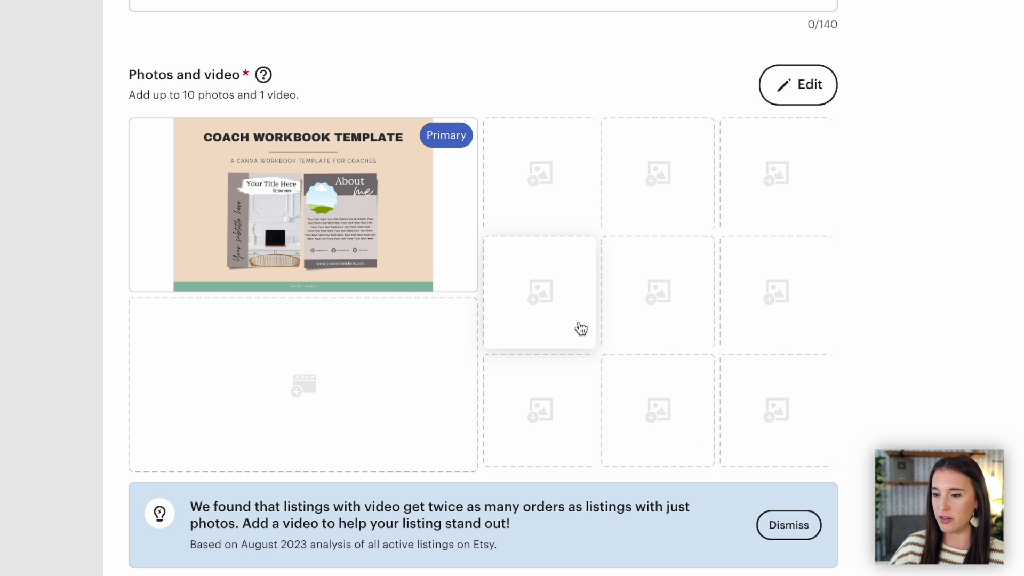
Step: Upload Canva Template.pdf as the listing's digital file for buyers to download
scroll(581, 329, "up", 3)
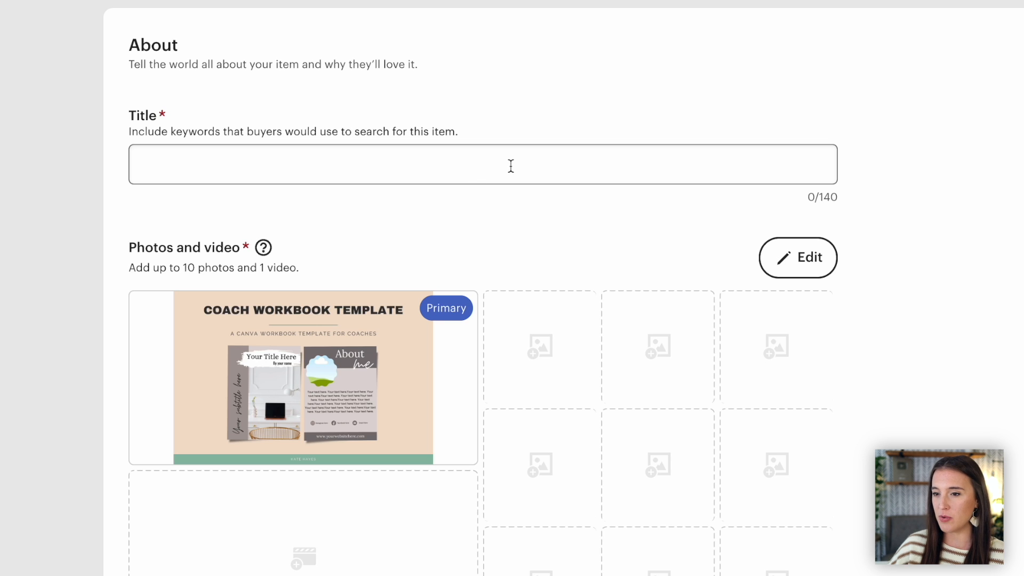
scroll(549, 189, "down", 10)
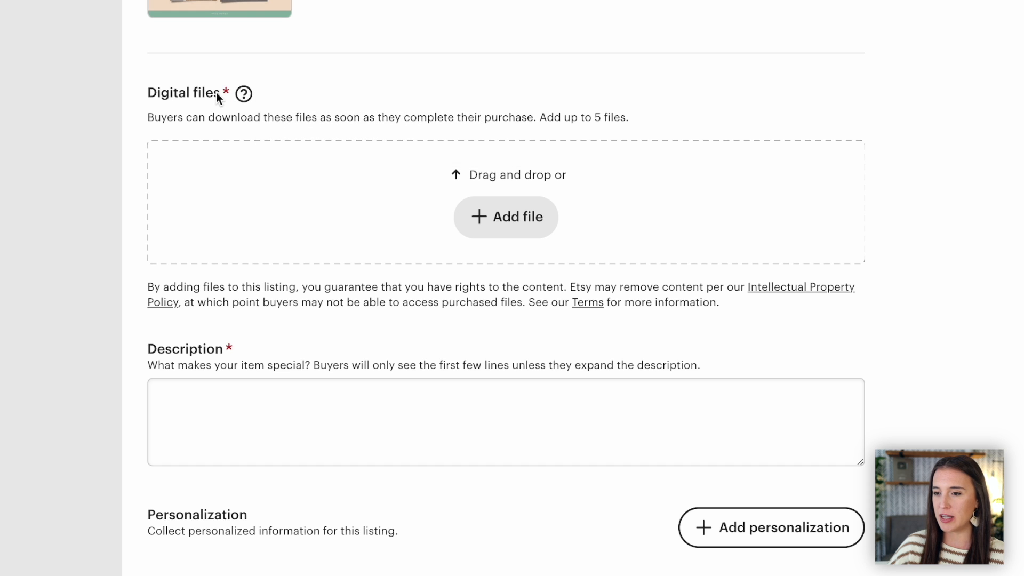
mouse_move(241, 97)
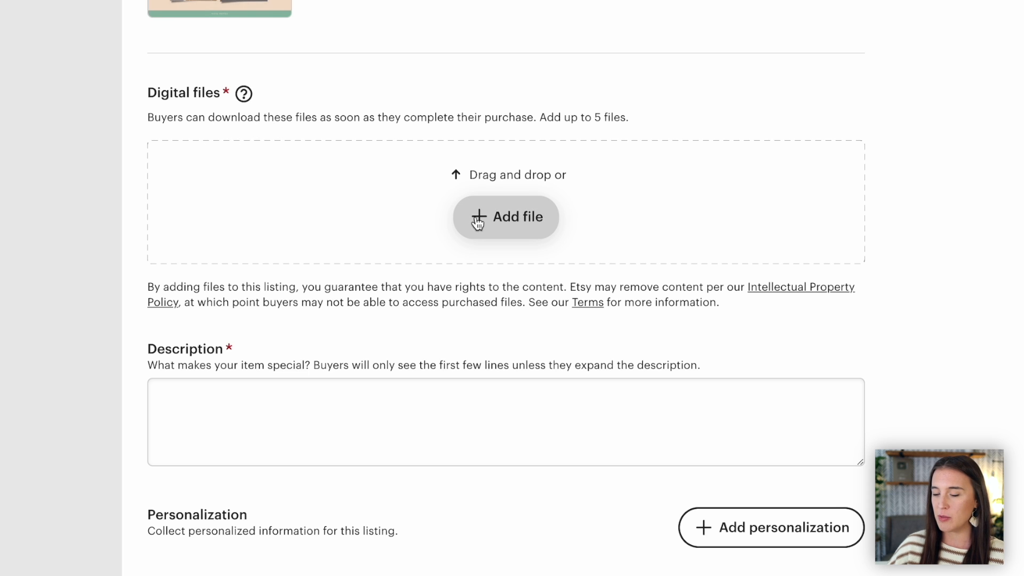
left_click(513, 228)
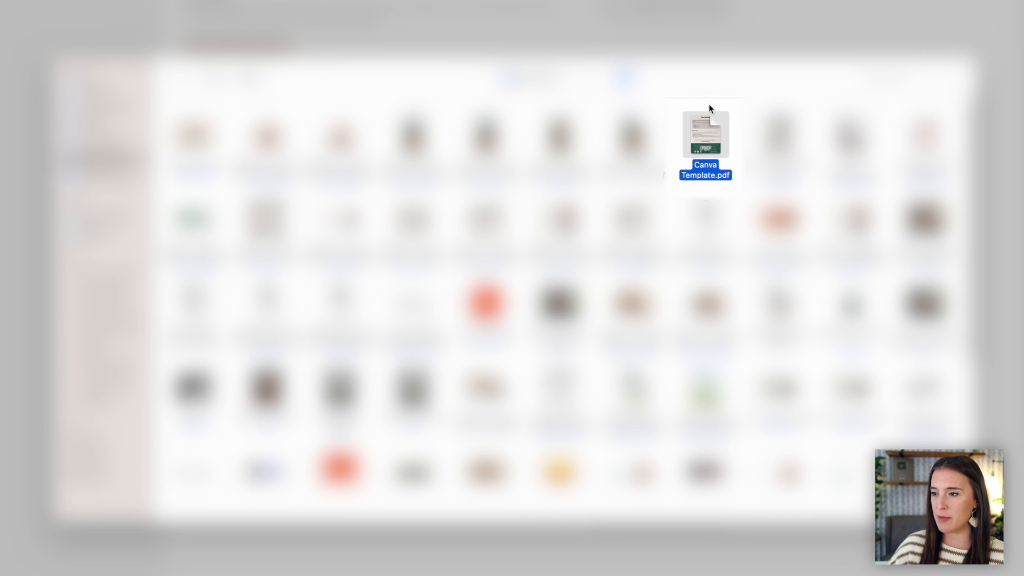
double_click(704, 134)
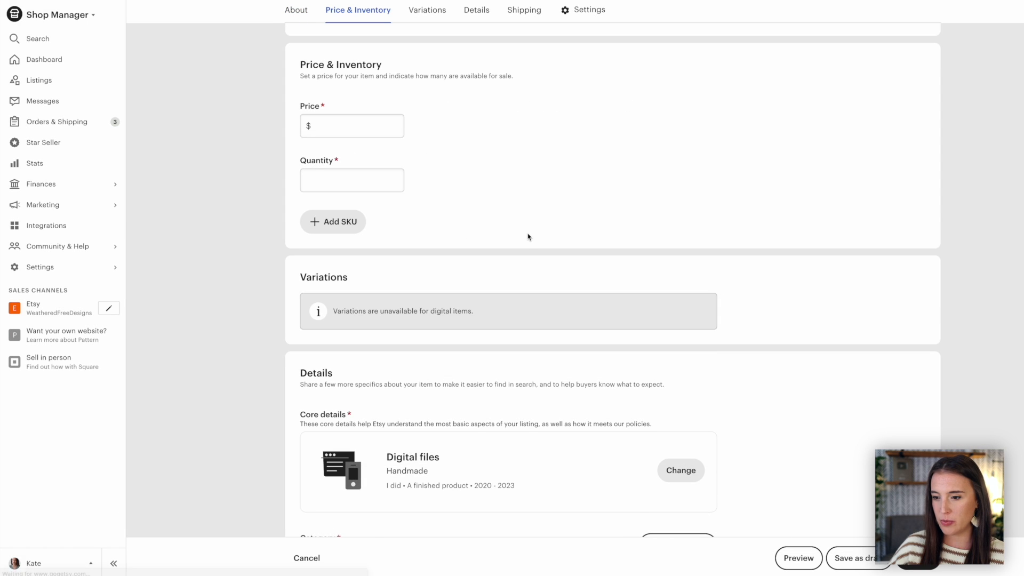
scroll(528, 237, "down", 6)
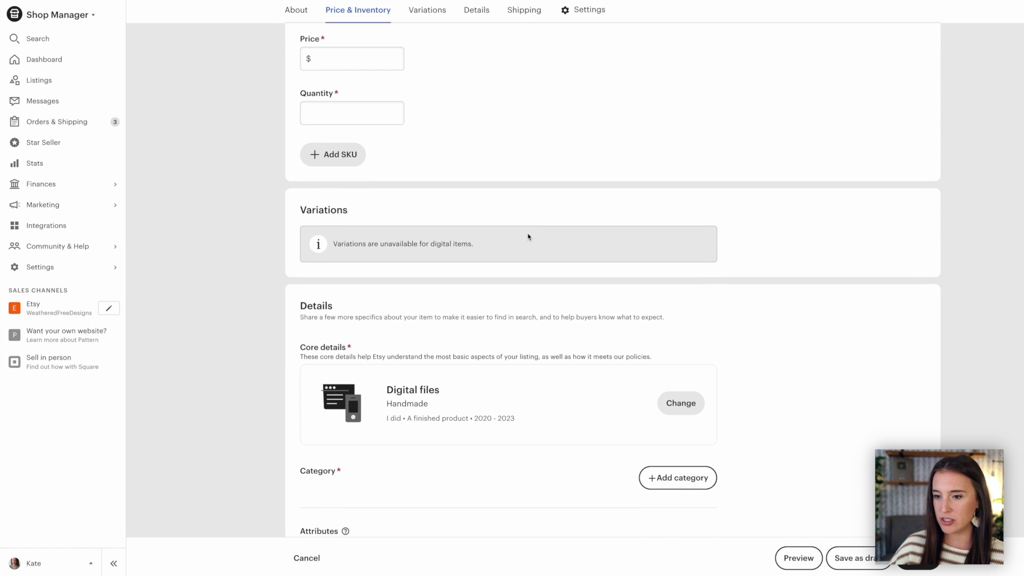
scroll(528, 237, "down", 8)
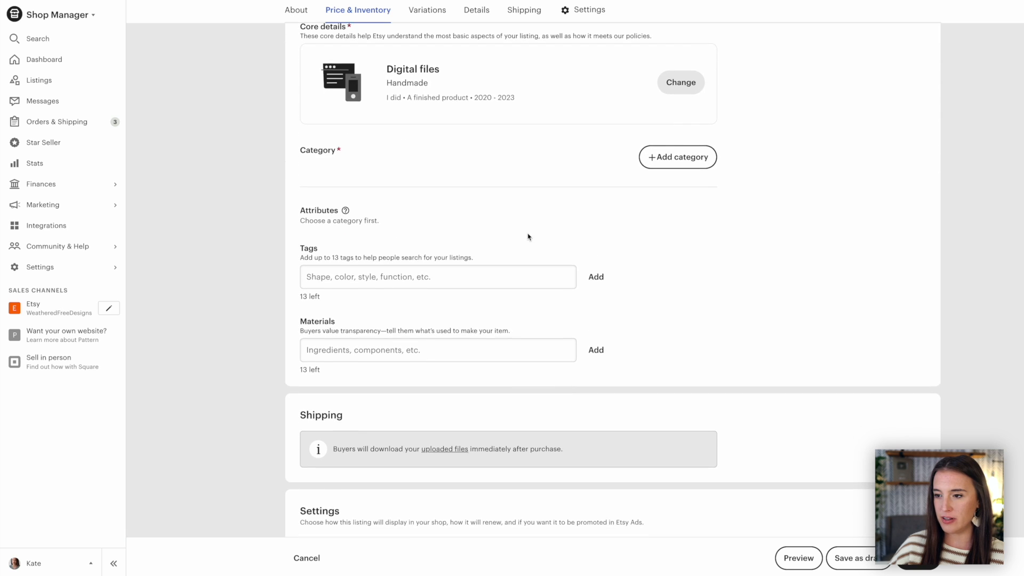
scroll(528, 233, "down", 2)
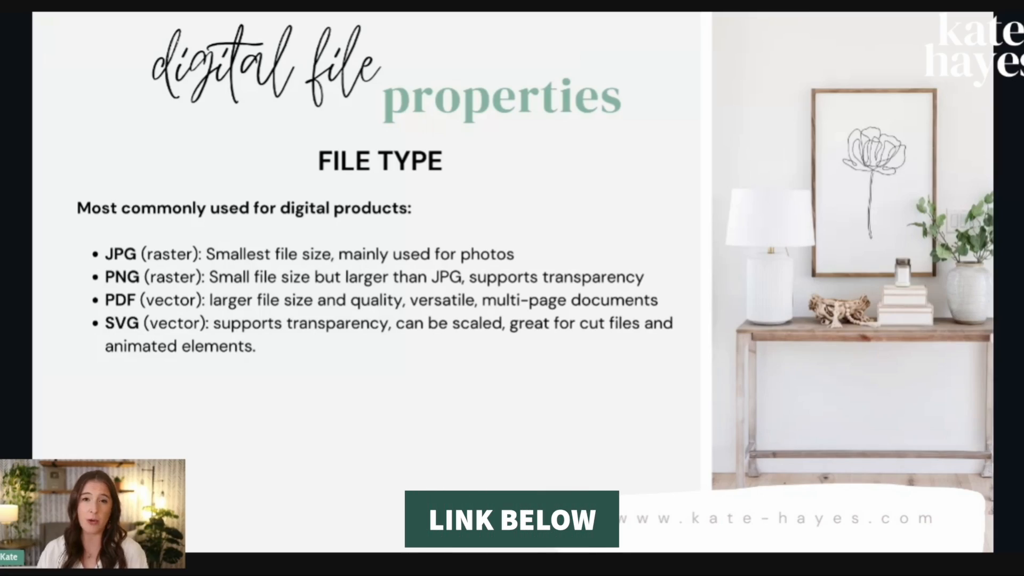
key("Right")
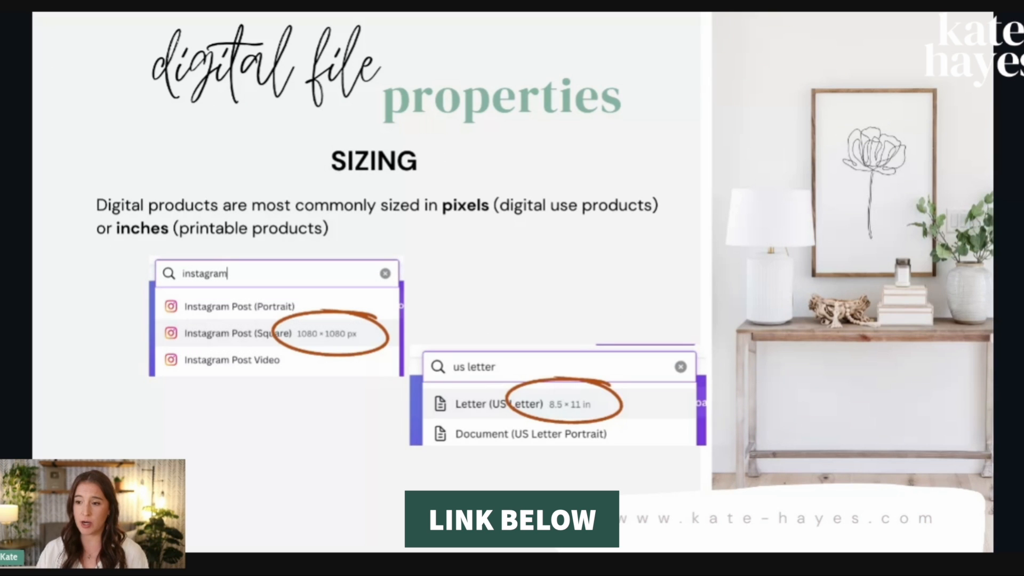